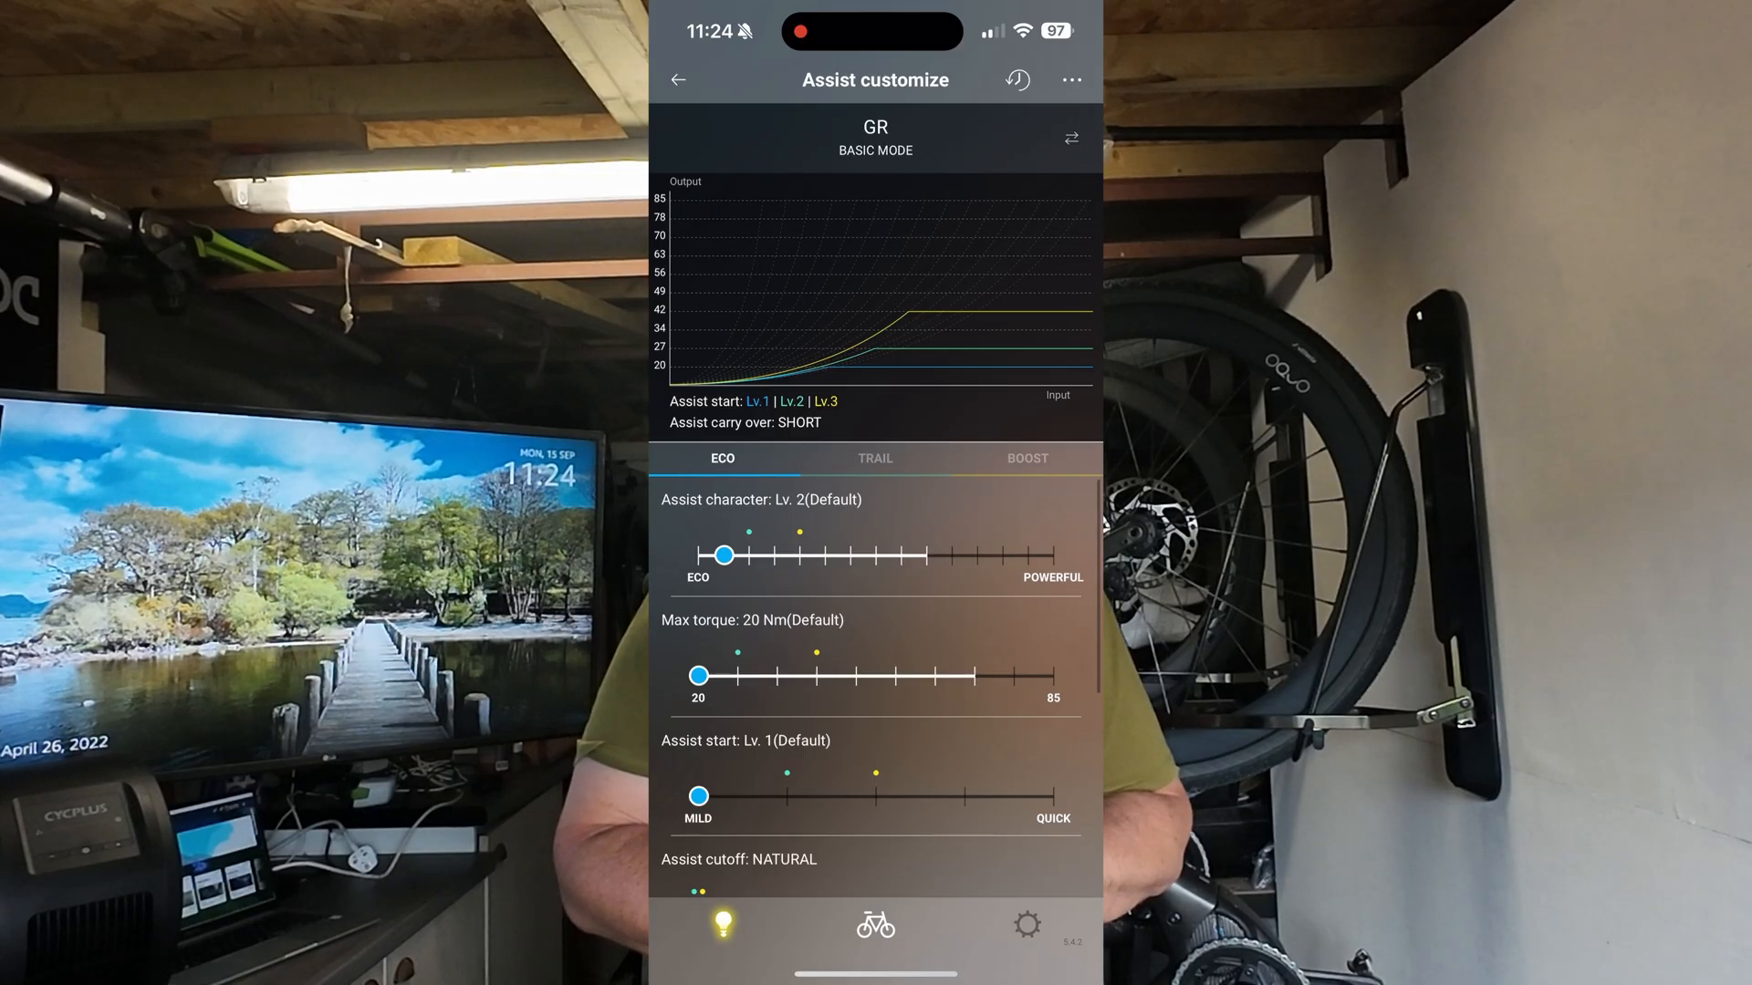
Review the GR profile's TRAIL and BOOST default values, ending back on ECO.
{"action": "left_click", "coordinate": [874, 458]}
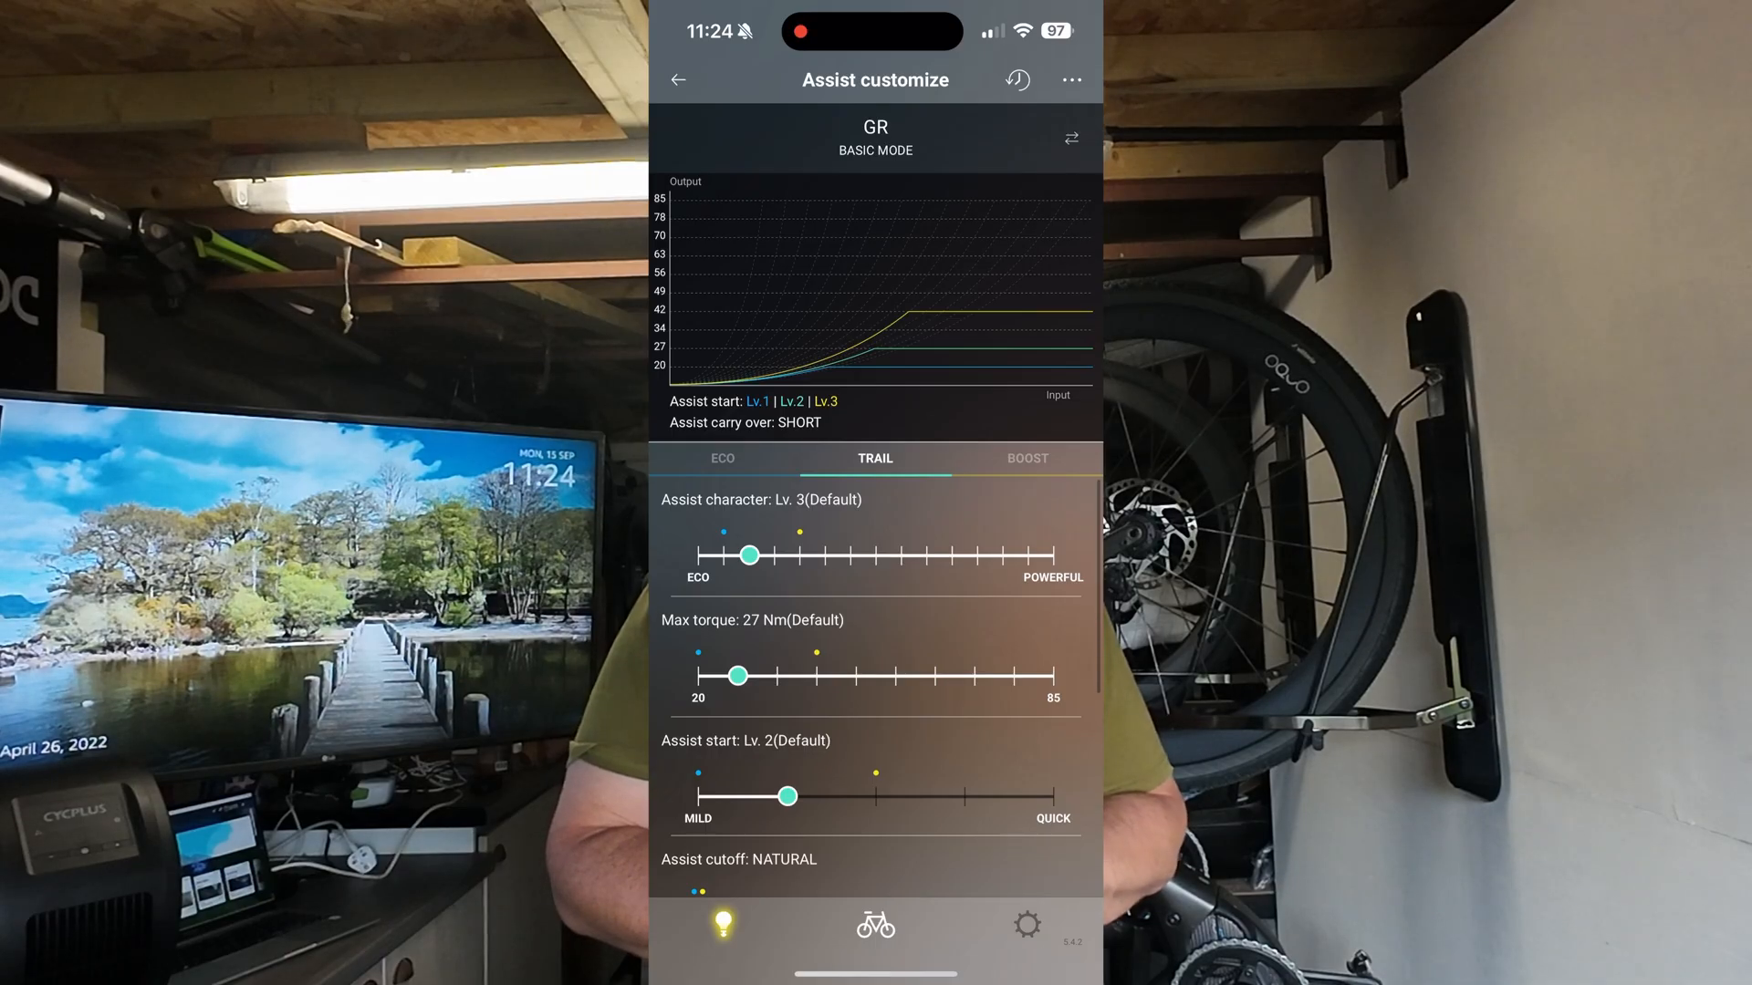
{"action": "left_click", "coordinate": [1027, 459]}
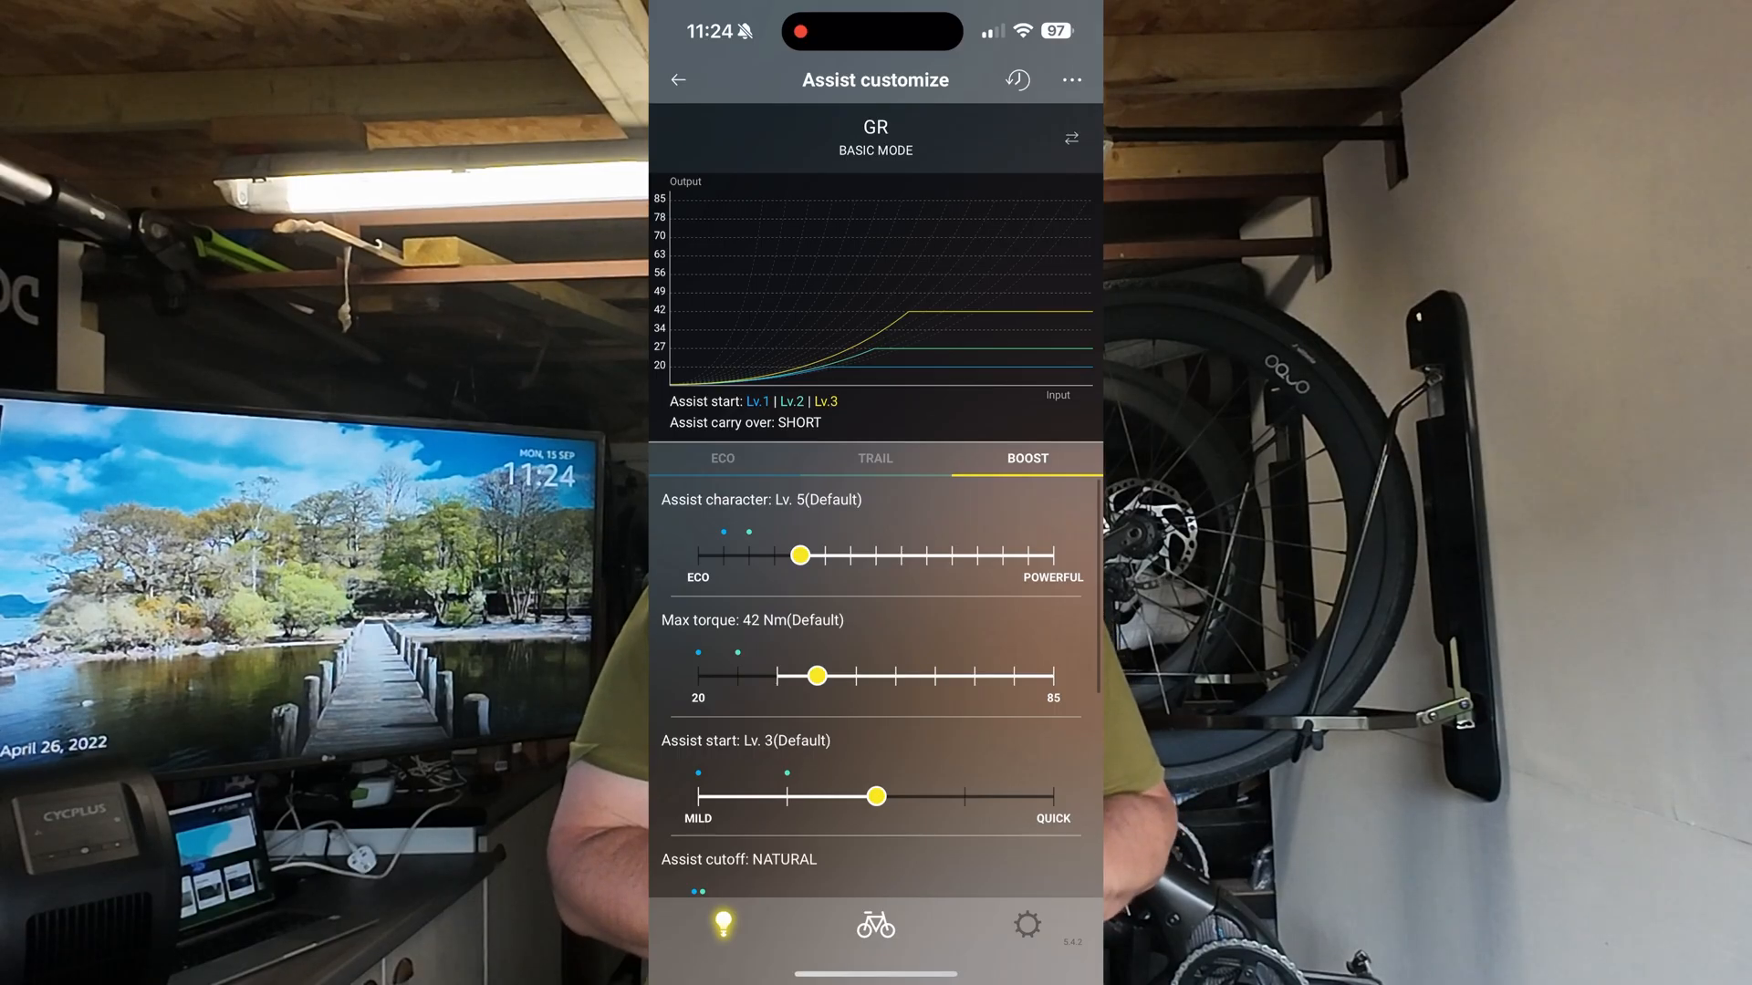
{"action": "left_click", "coordinate": [724, 458]}
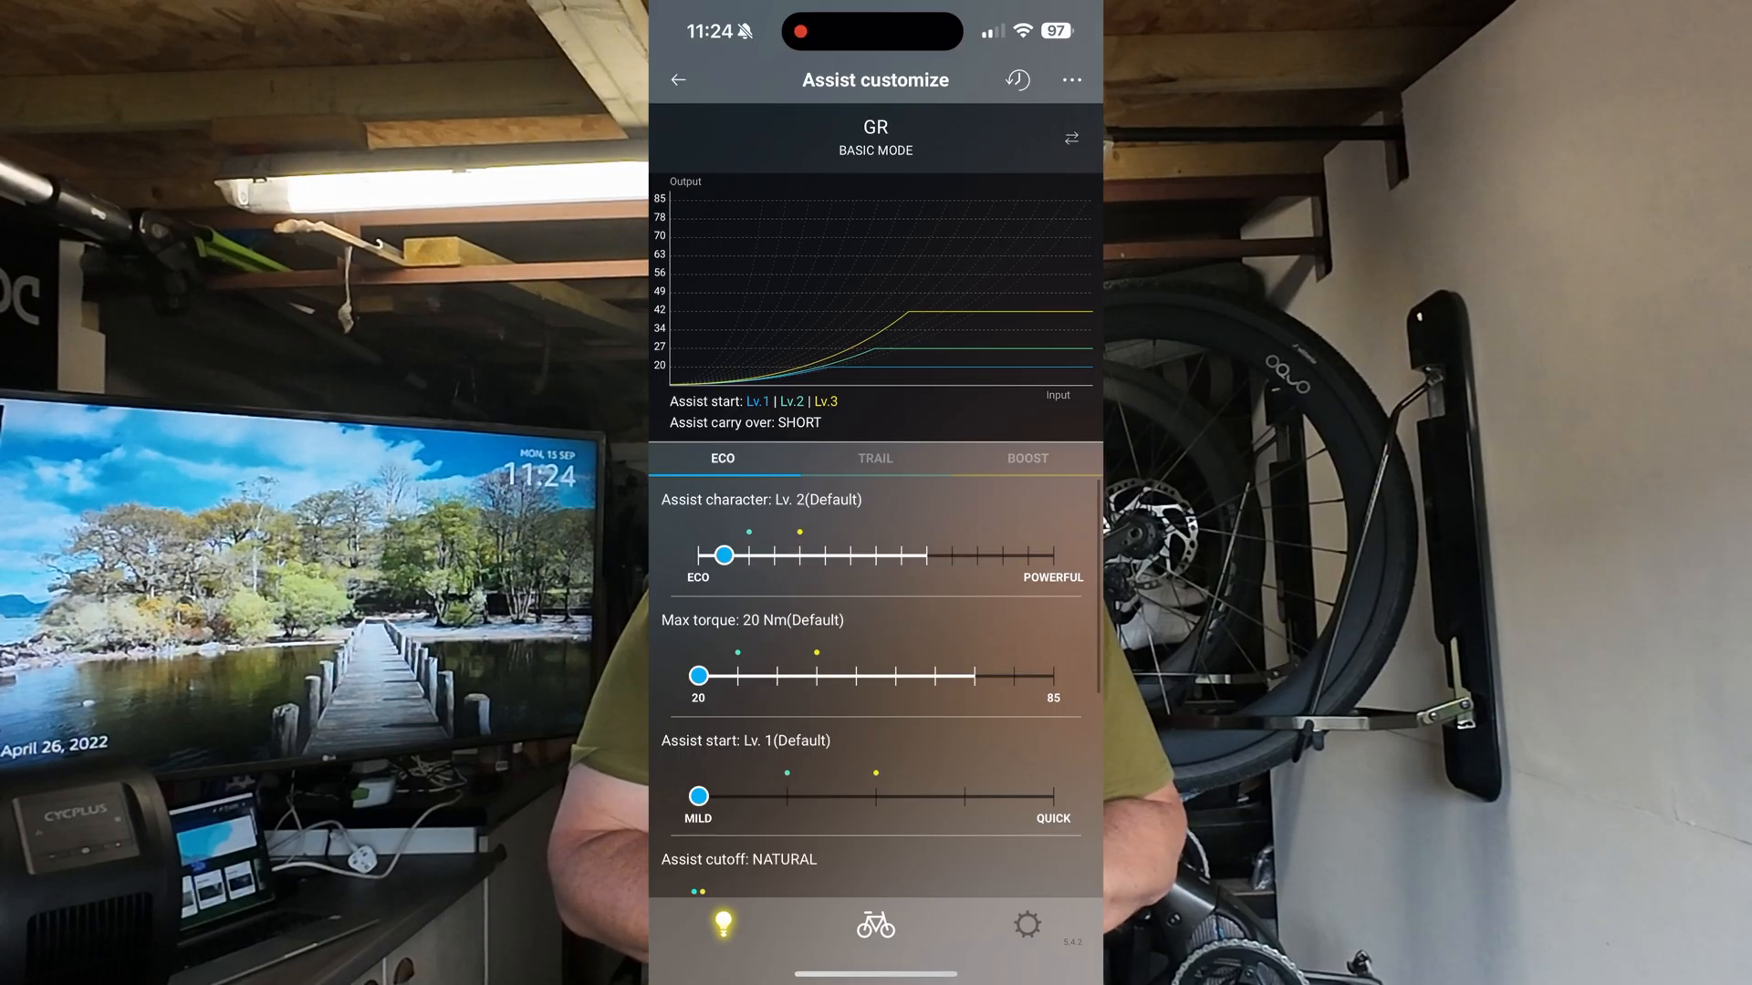
Enter GRPlus tuning from the profile comparison and set BOOST maximum torque down from 85 to 63 Nm.
{"action": "left_click", "coordinate": [1072, 139]}
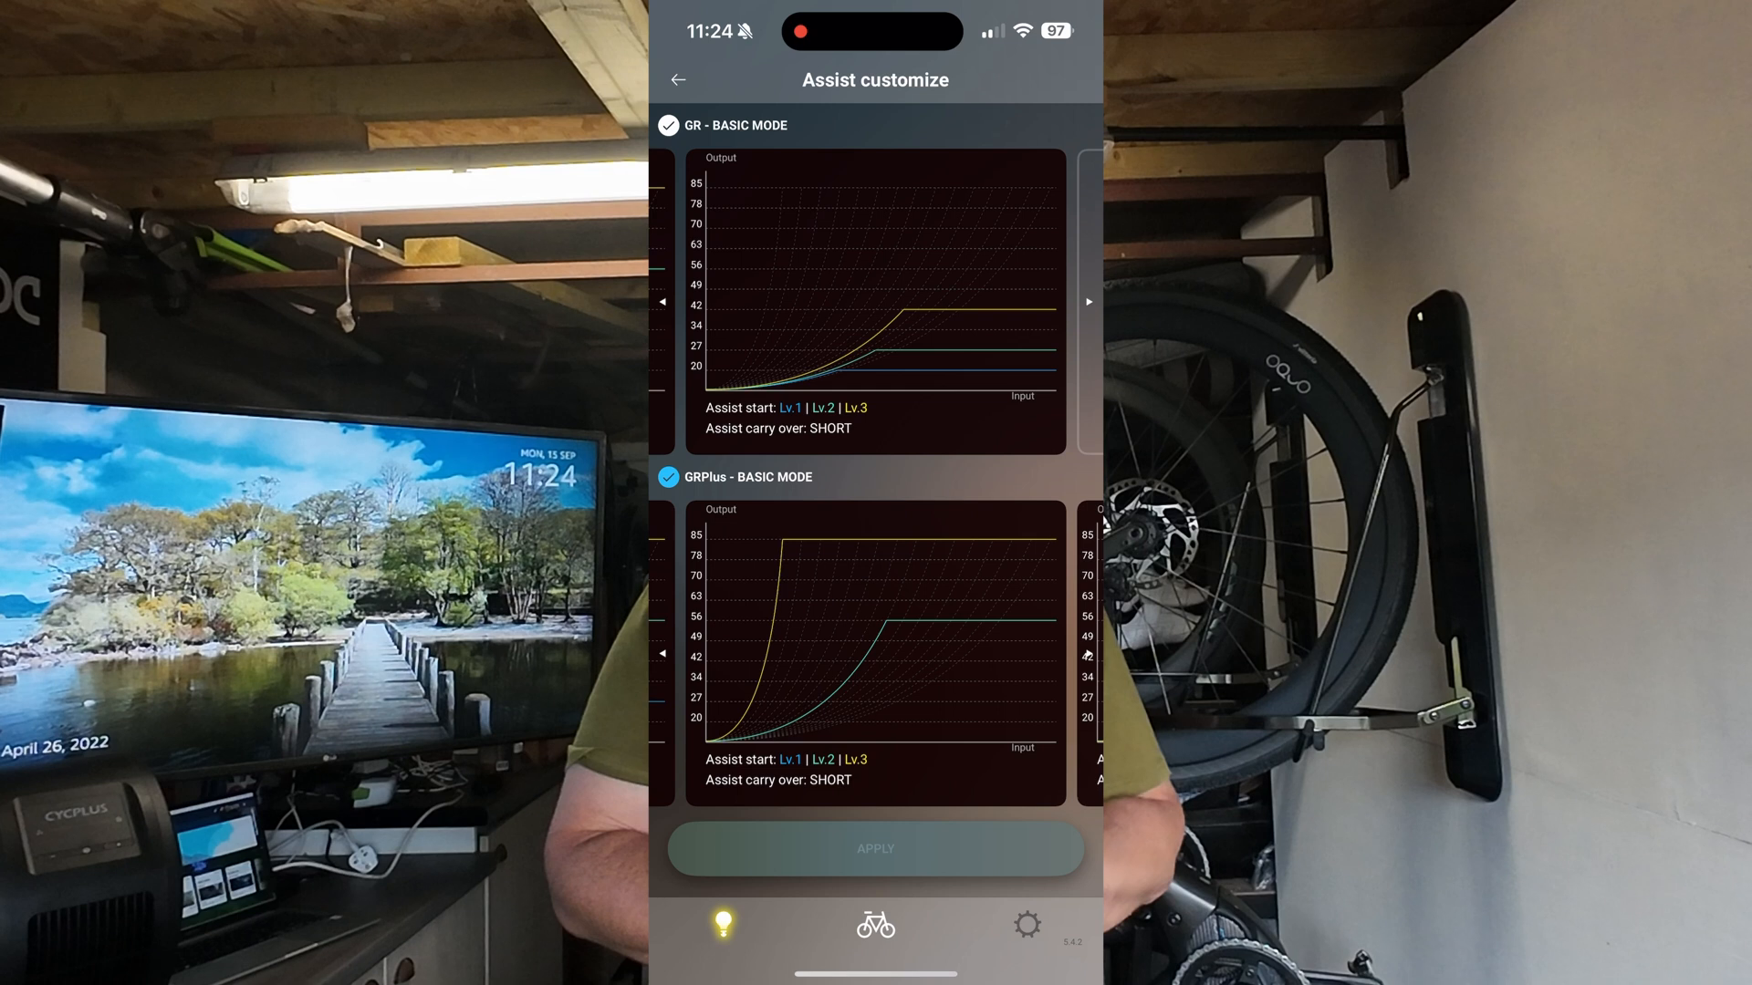
{"action": "left_click", "coordinate": [873, 650]}
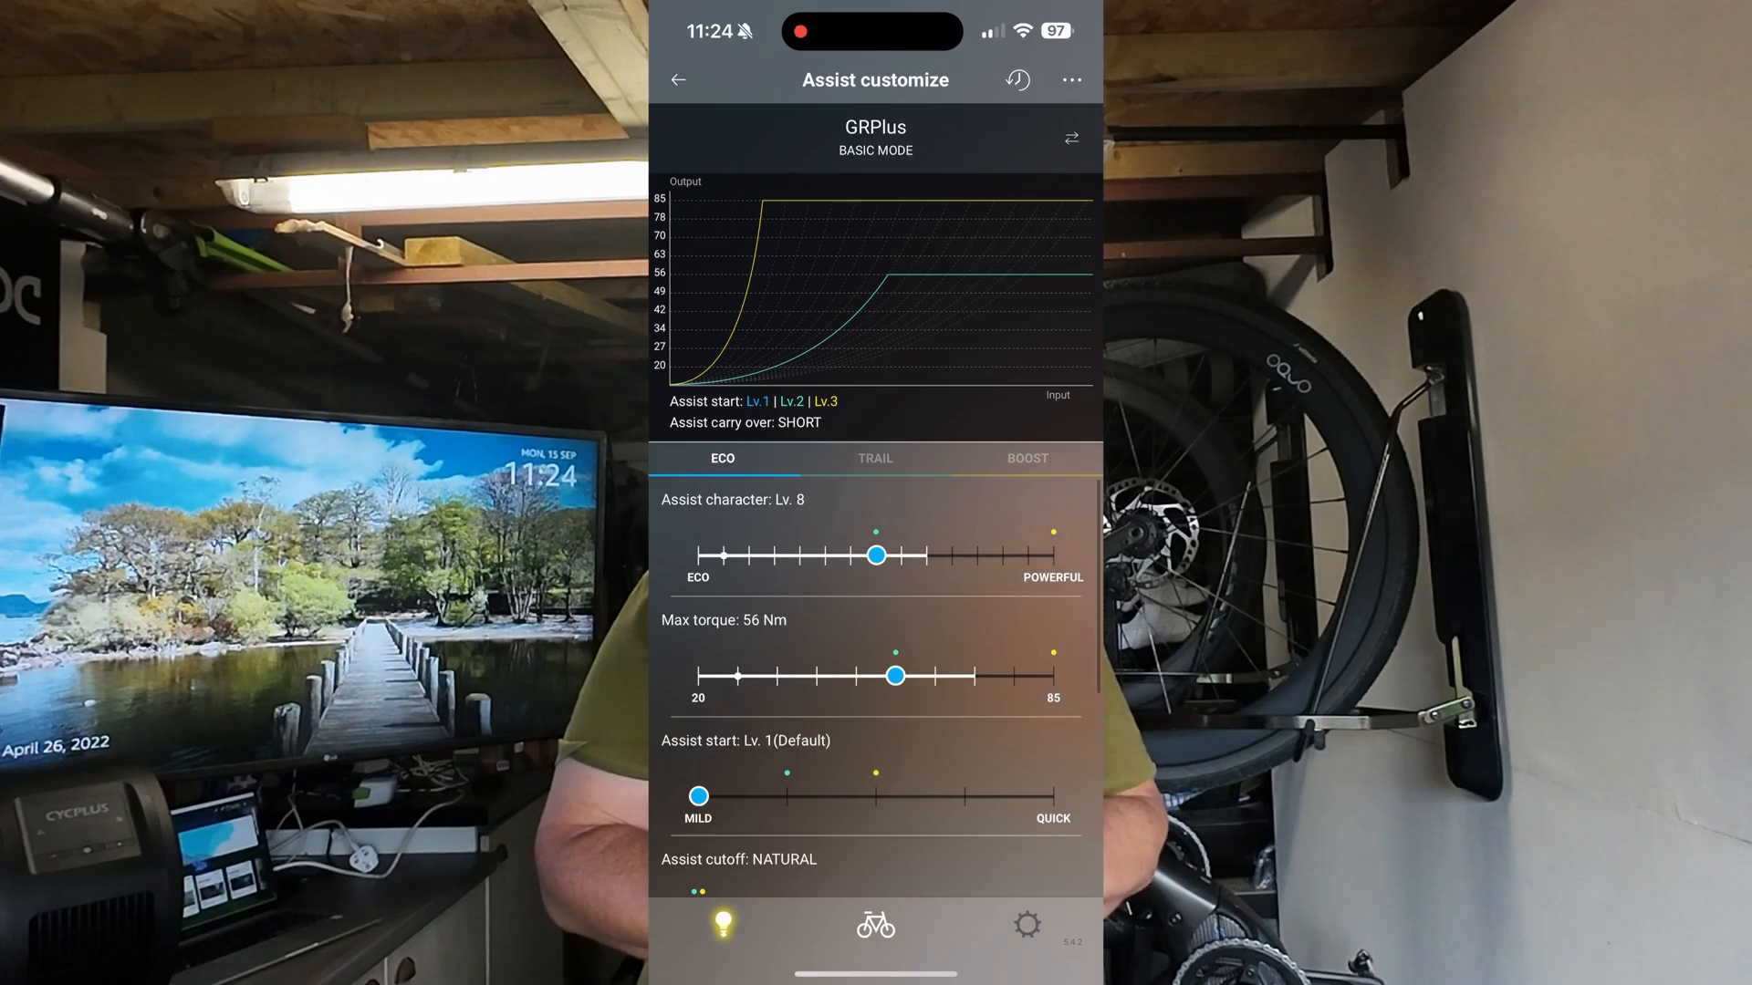
{"action": "left_click", "coordinate": [875, 459]}
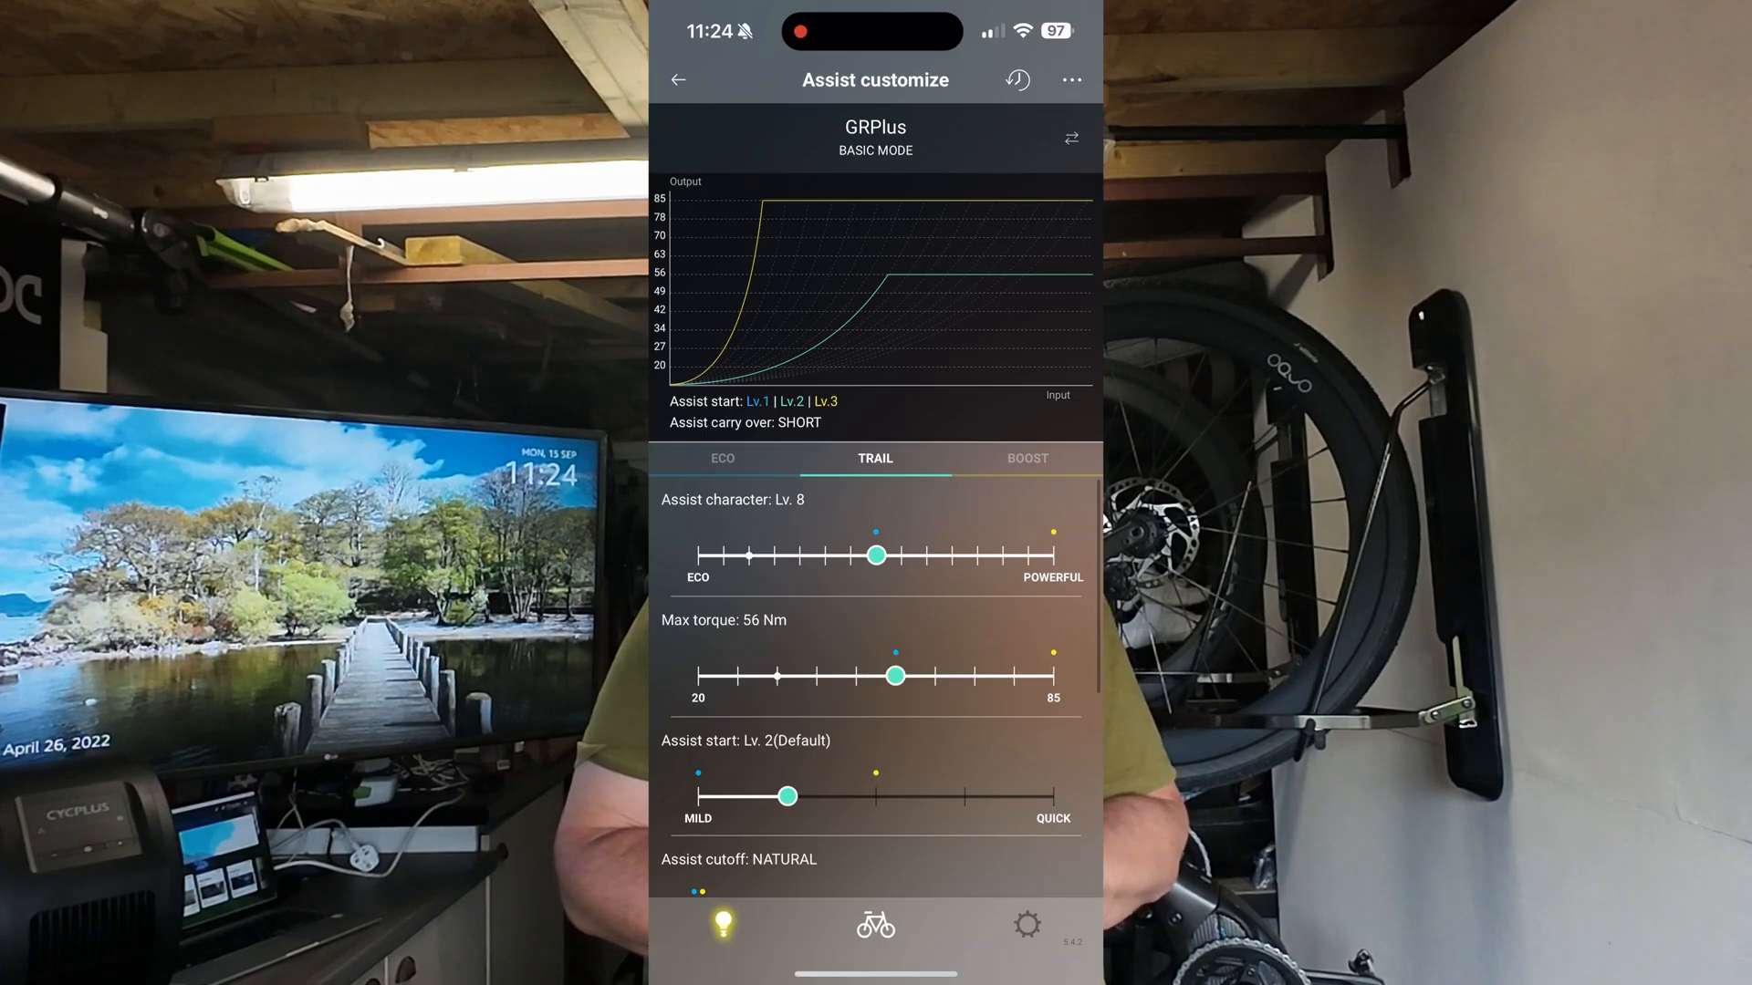
{"action": "left_click", "coordinate": [1026, 458]}
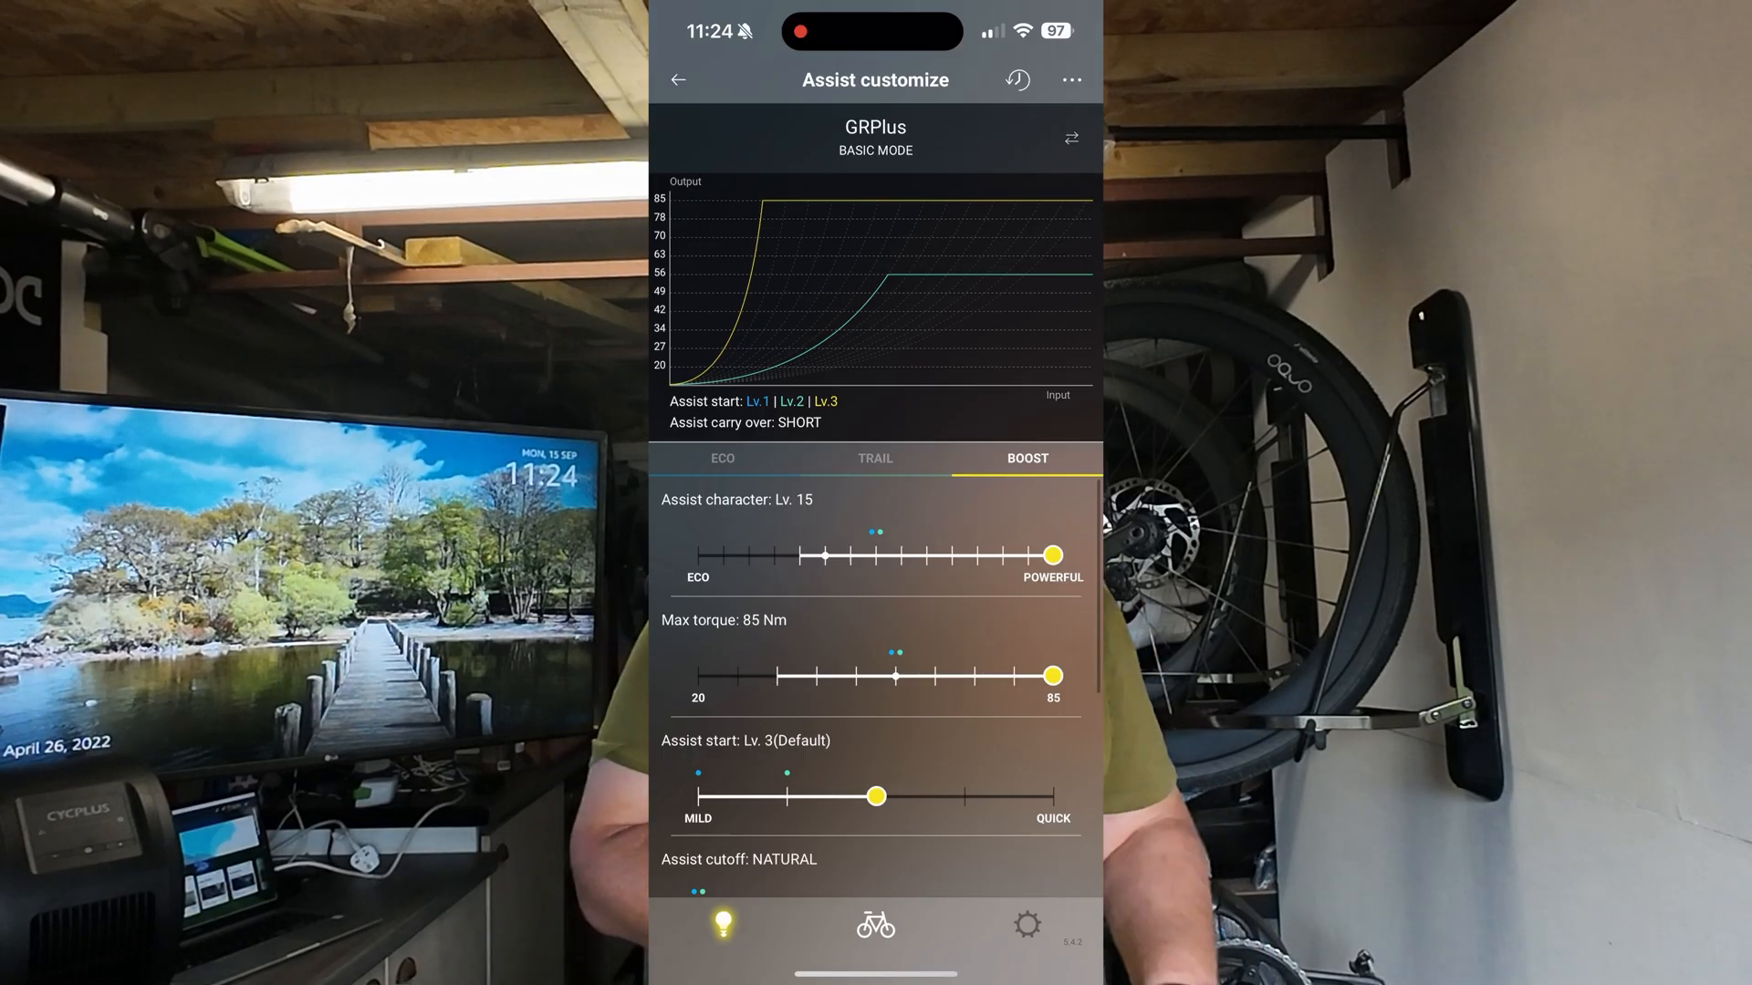
{"action": "left_click_drag", "start_coordinate": [1053, 676], "coordinate": [896, 676]}
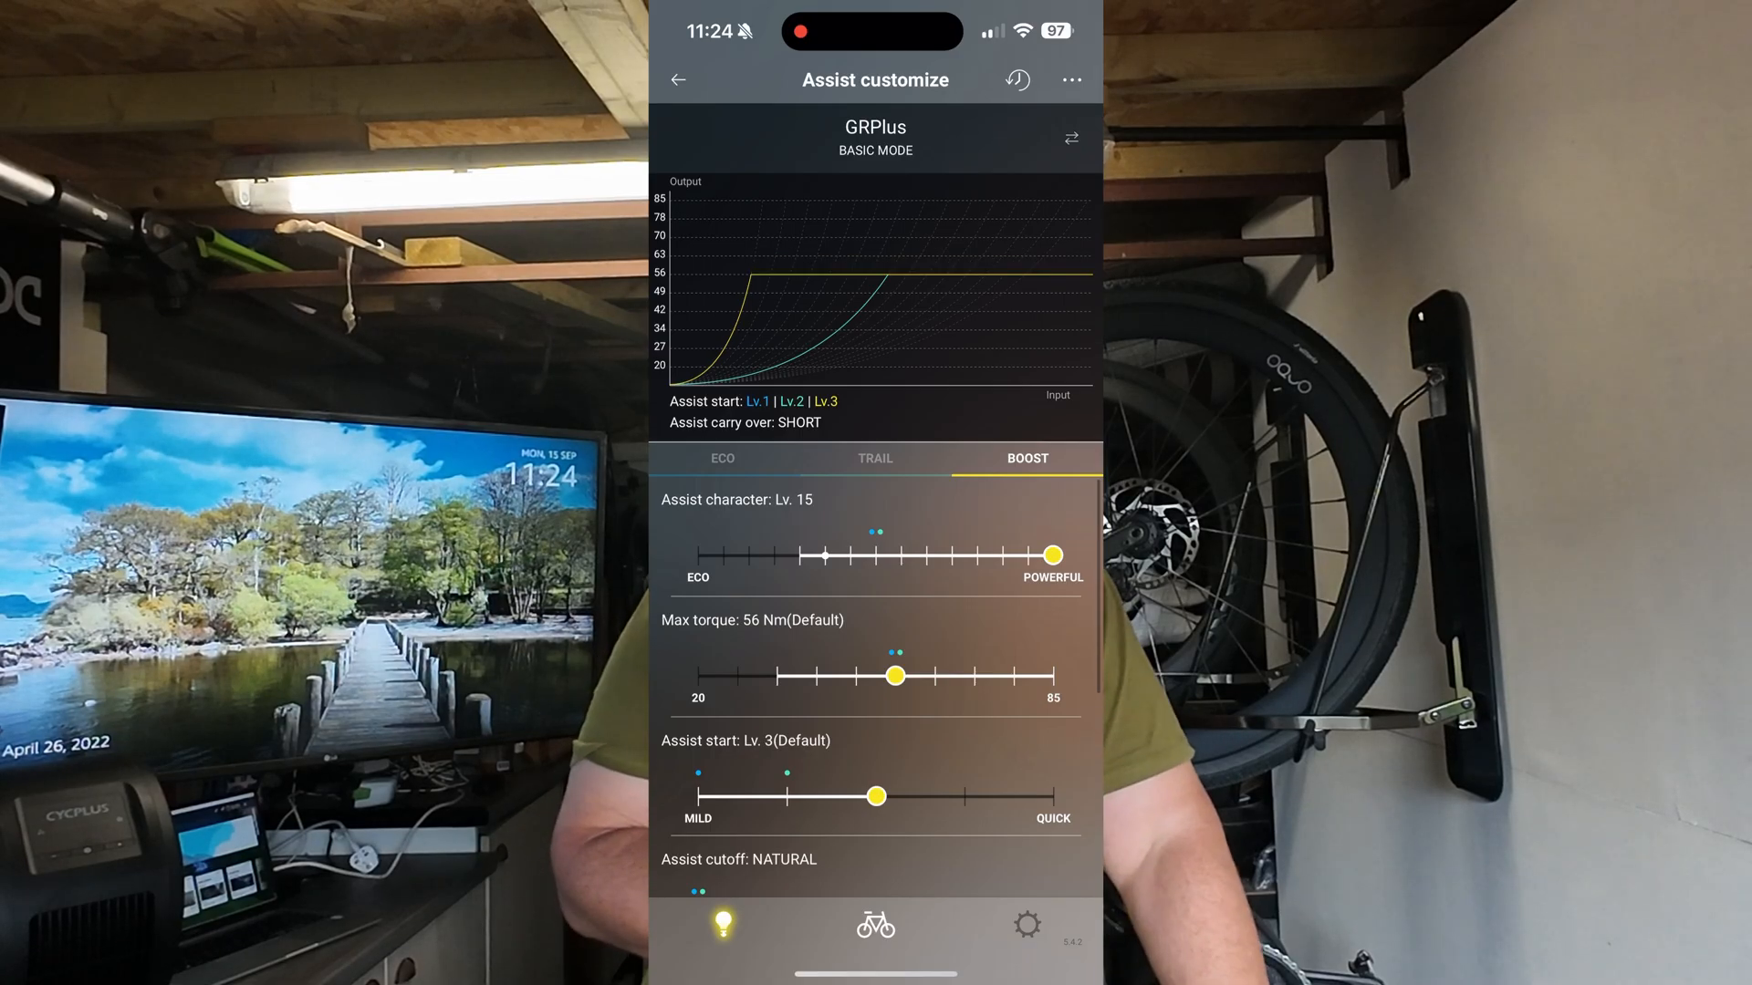
{"action": "left_click_drag", "start_coordinate": [895, 676], "coordinate": [933, 676]}
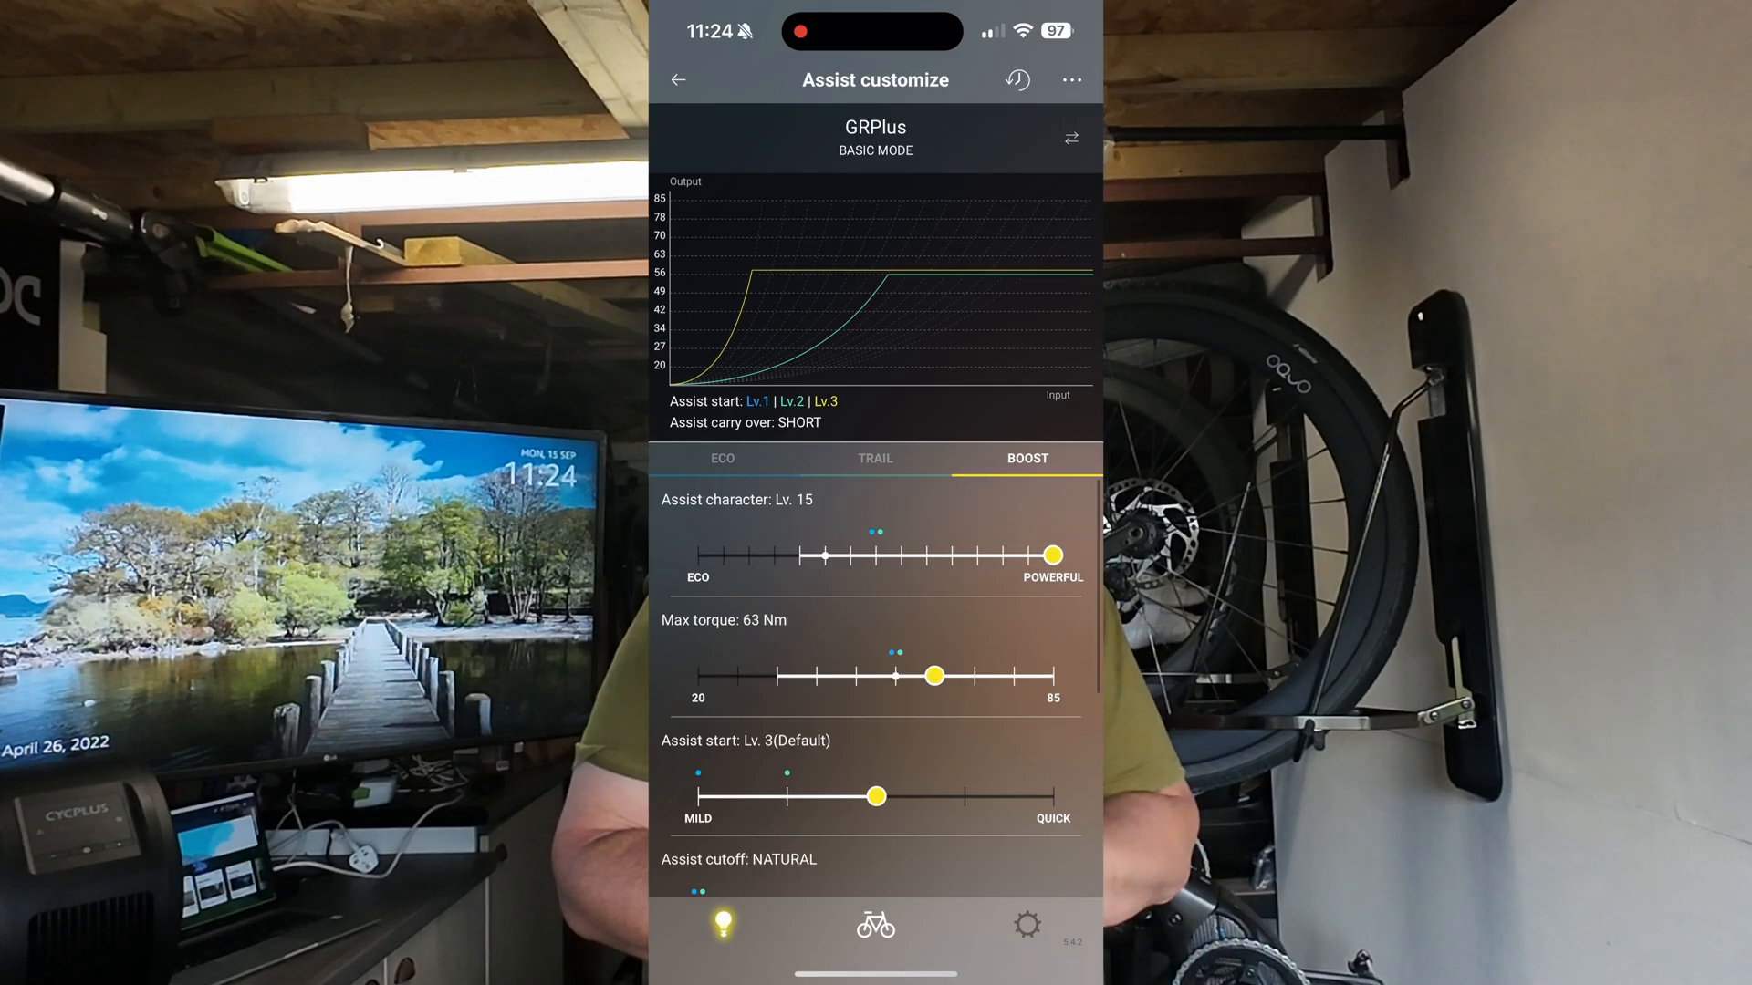
Adjust TRAIL maximum torque, then lower ECO to 27 Nm and restore it to 56 Nm.
{"action": "left_click", "coordinate": [875, 459]}
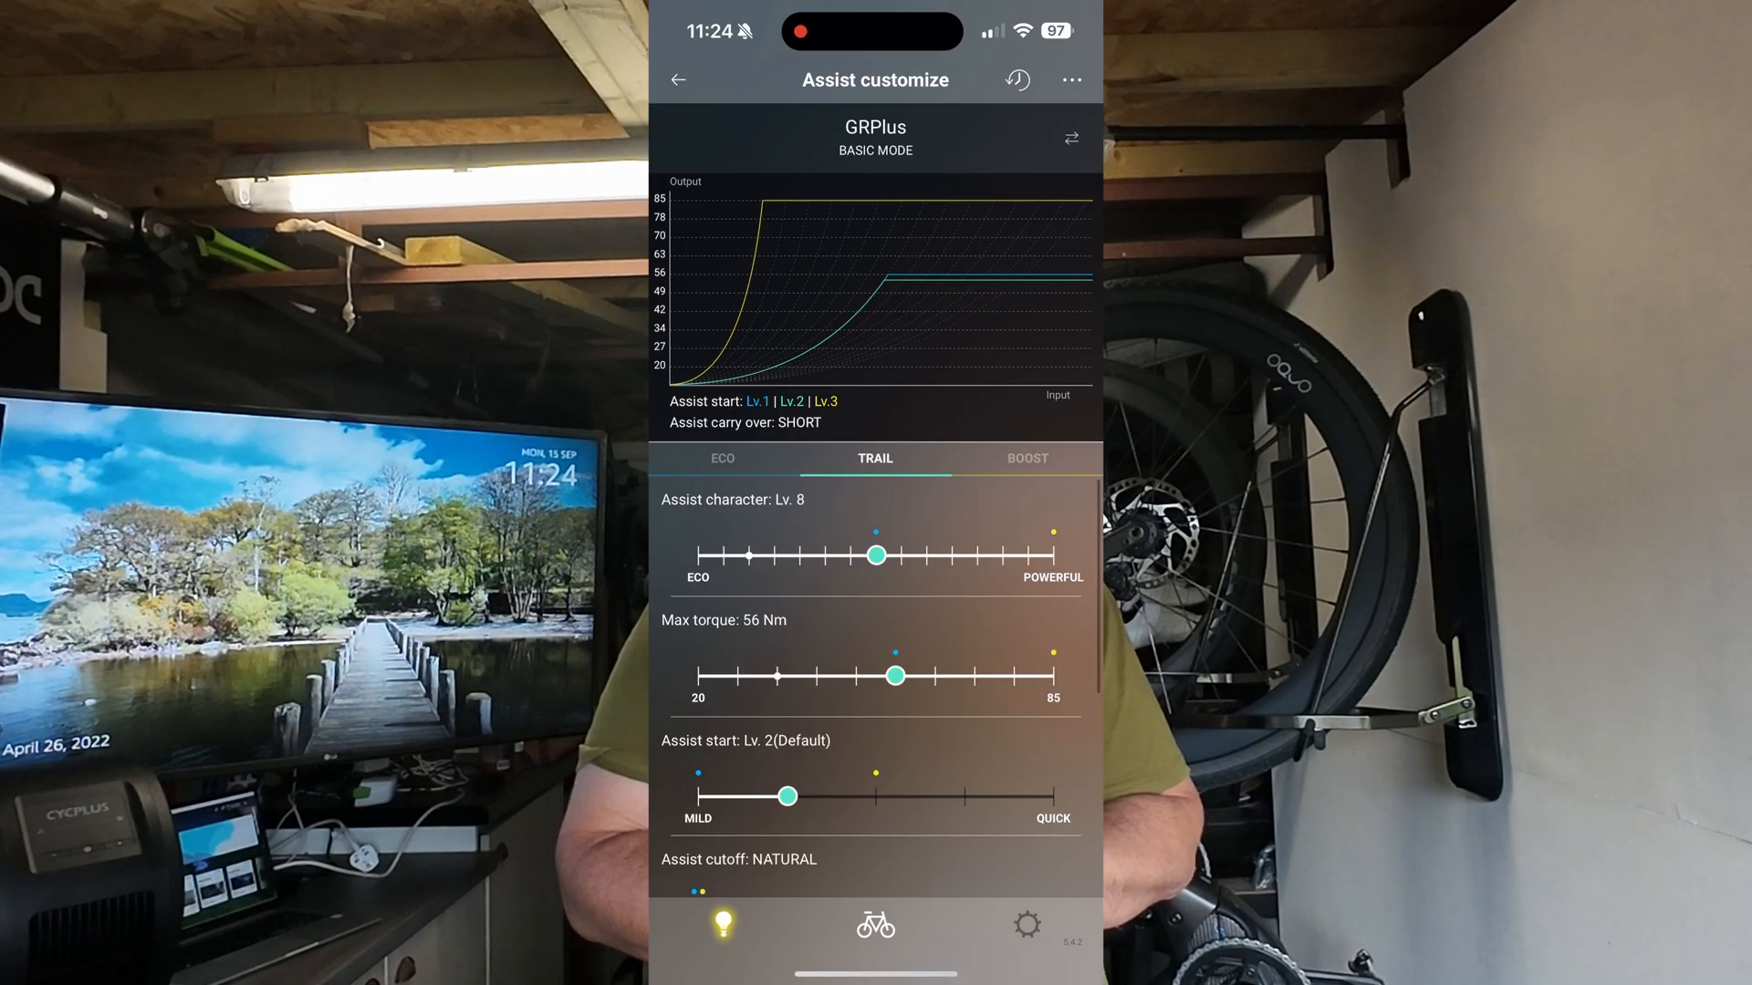
{"action": "left_click_drag", "start_coordinate": [895, 676], "coordinate": [1053, 677]}
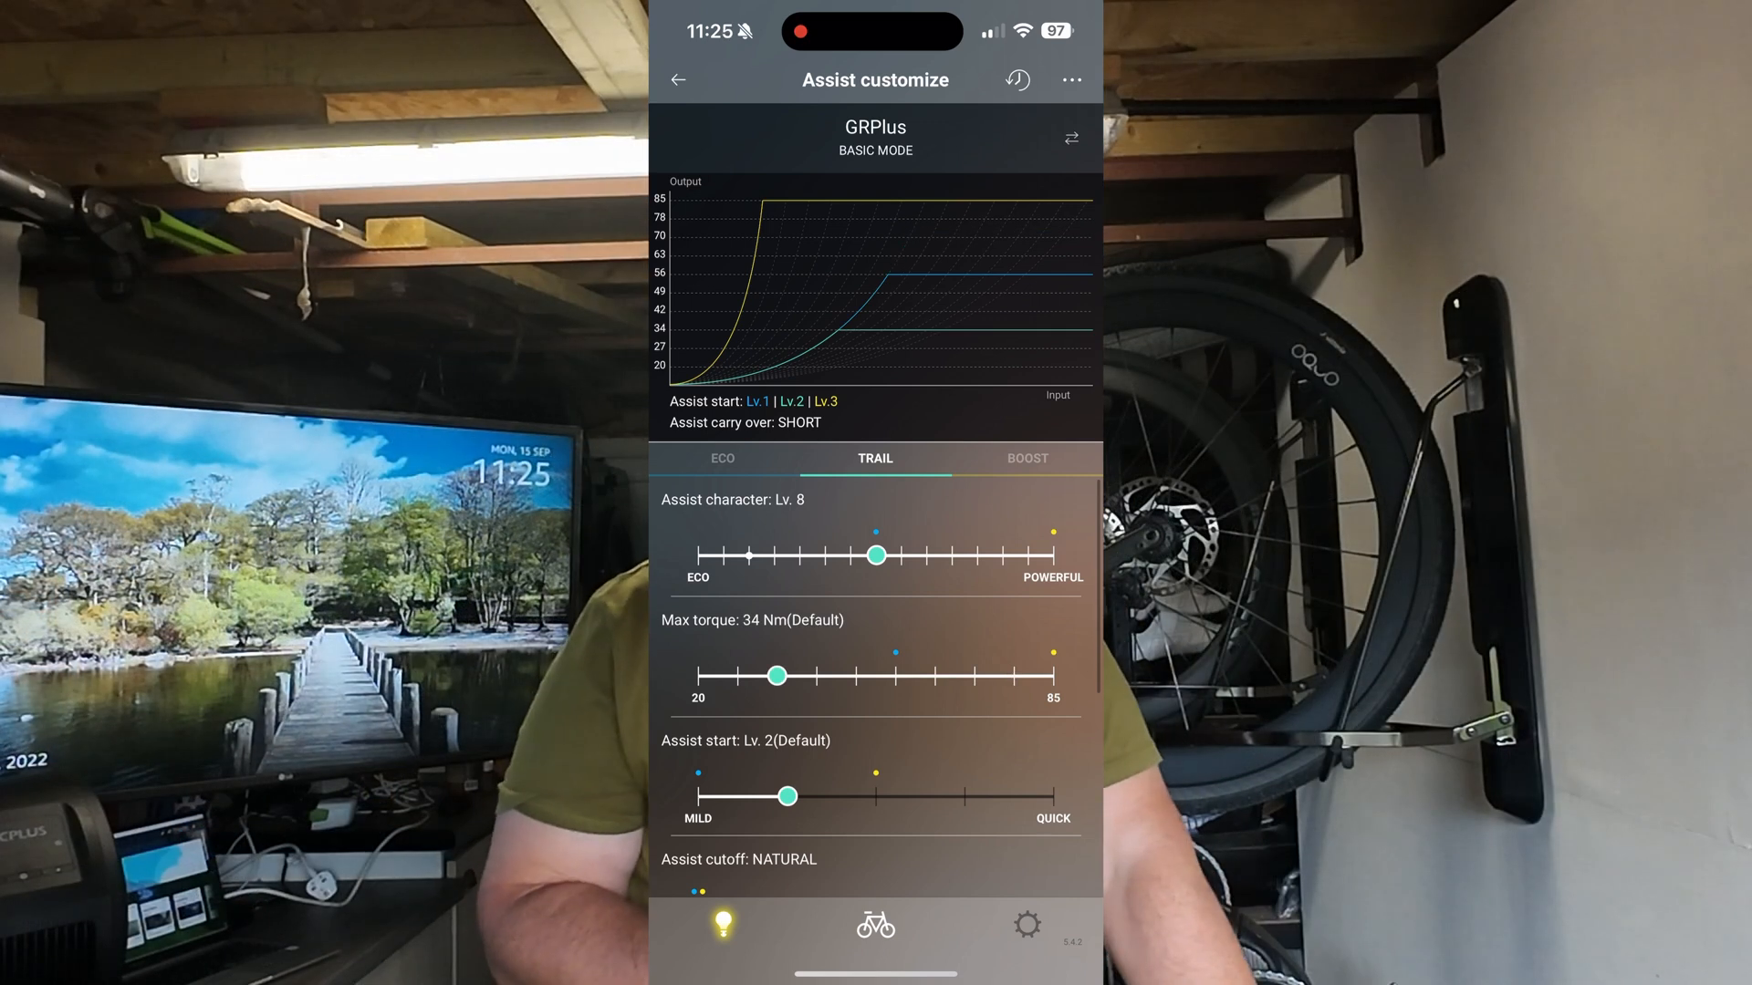
{"action": "left_click_drag", "start_coordinate": [775, 676], "coordinate": [855, 676]}
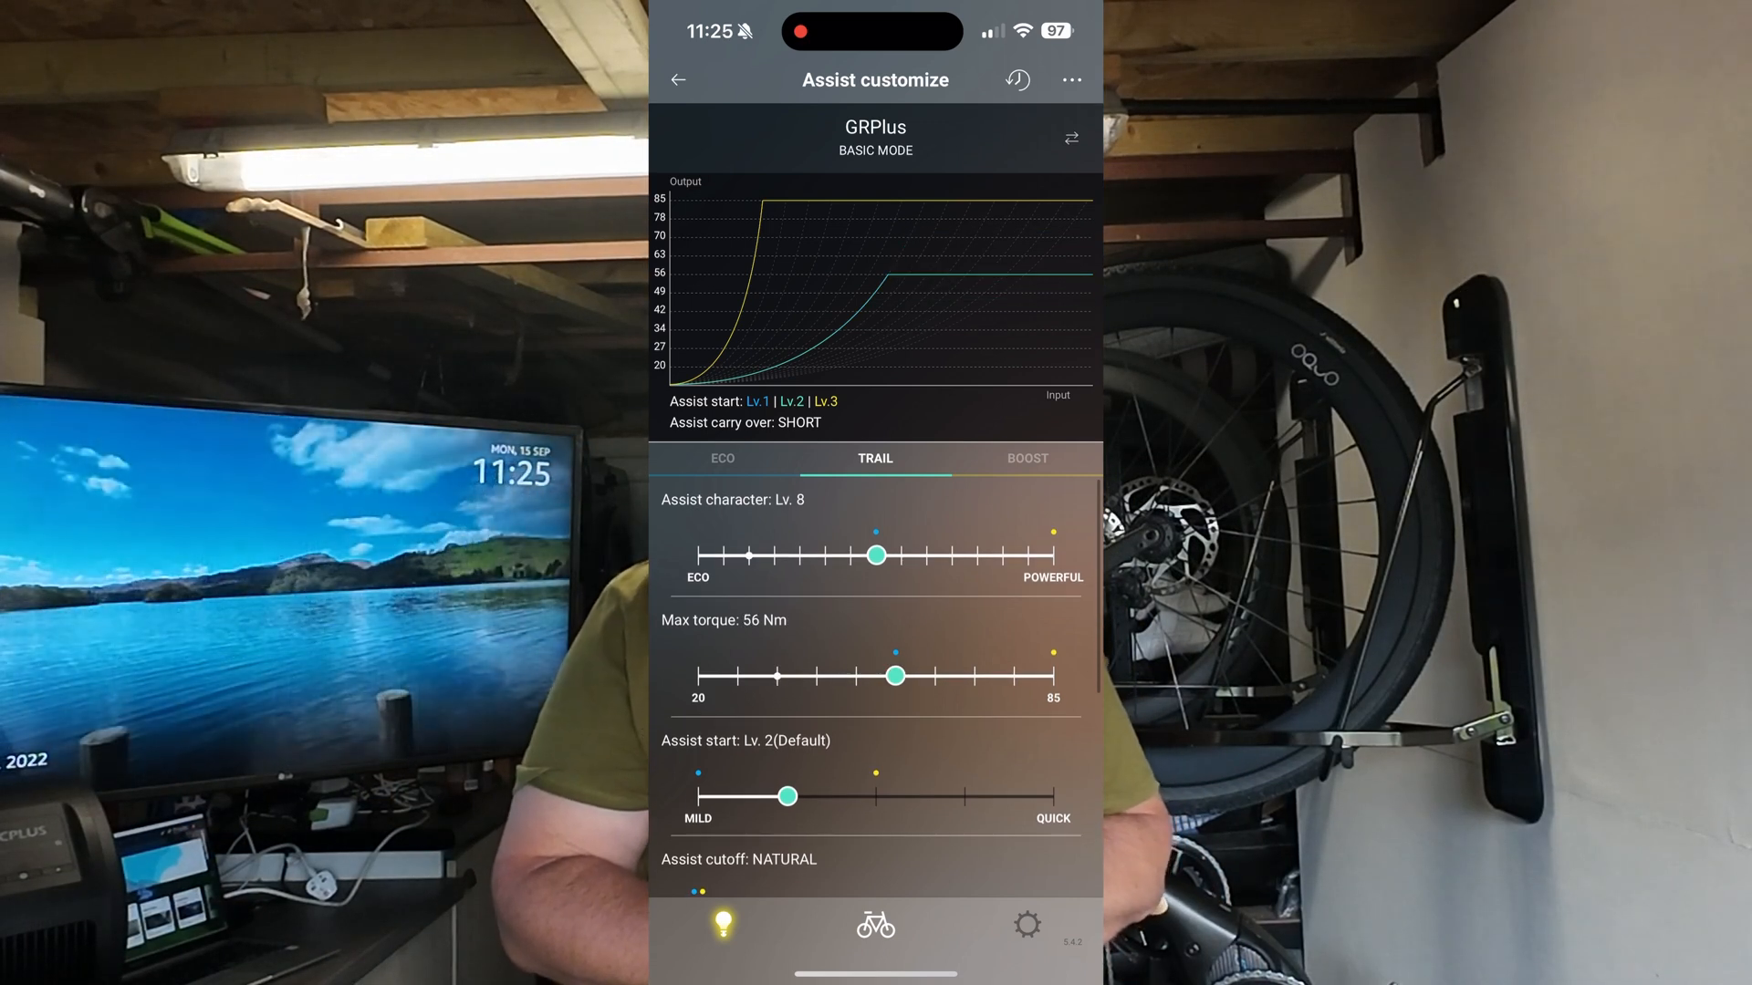
{"action": "left_click", "coordinate": [723, 457]}
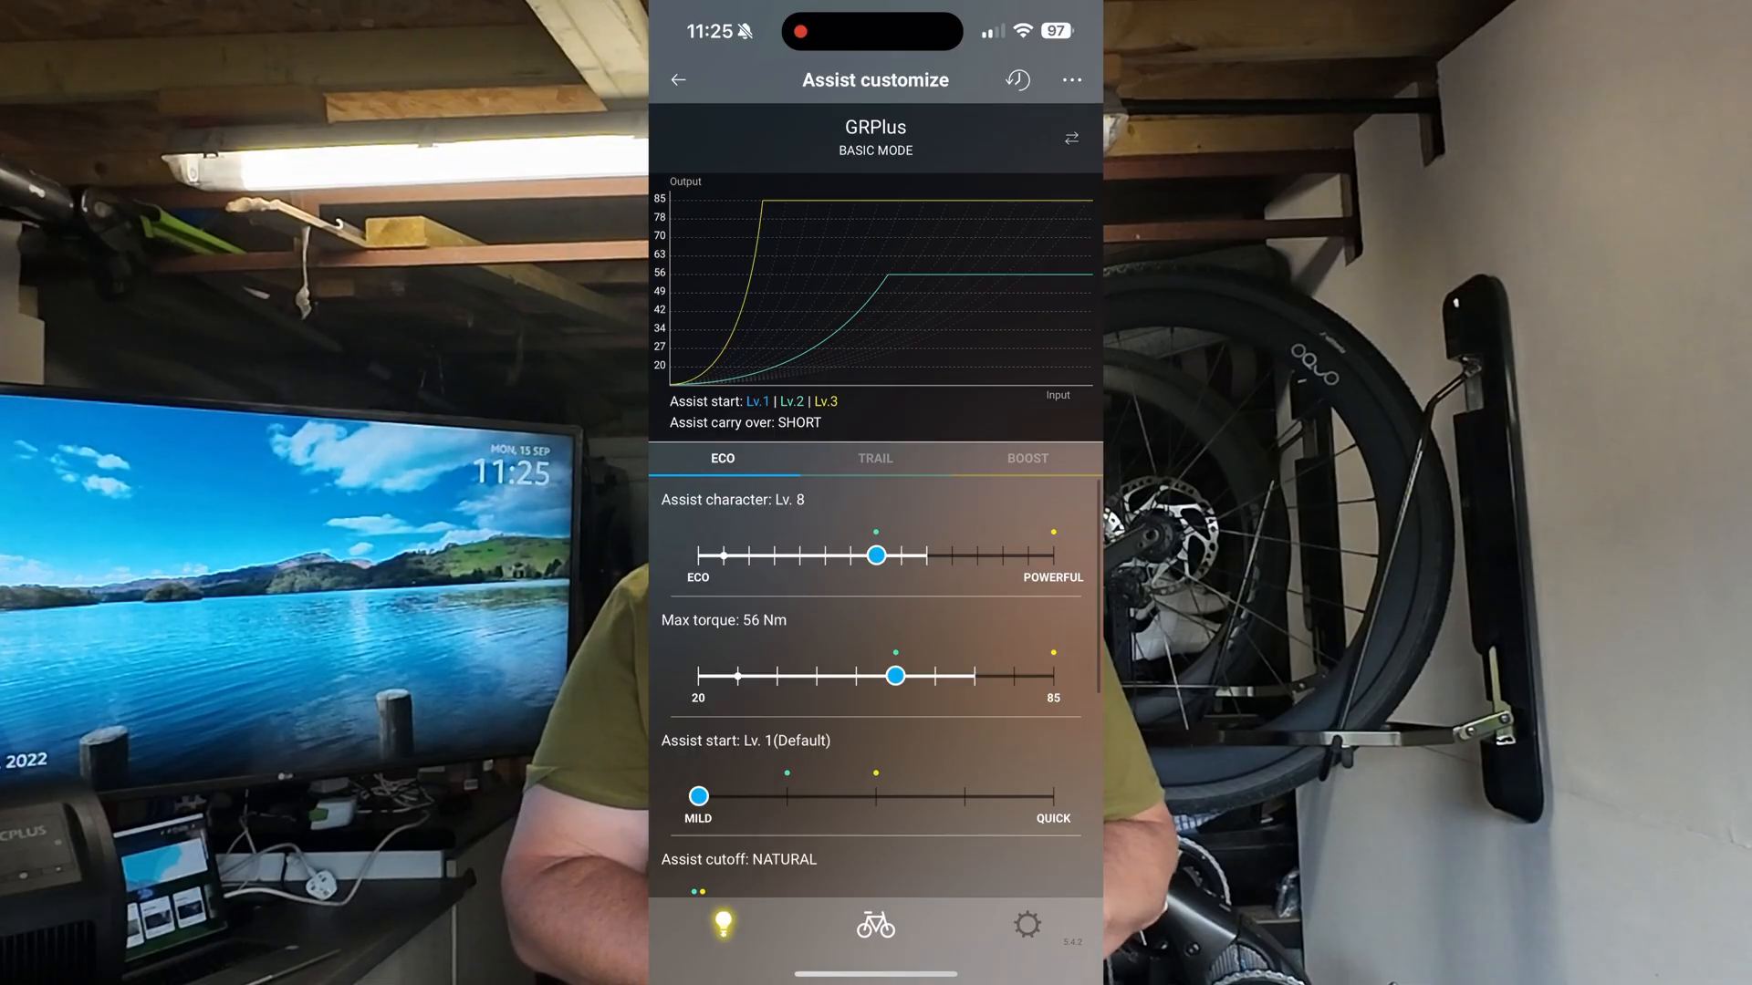
{"action": "left_click_drag", "start_coordinate": [895, 677], "coordinate": [738, 676]}
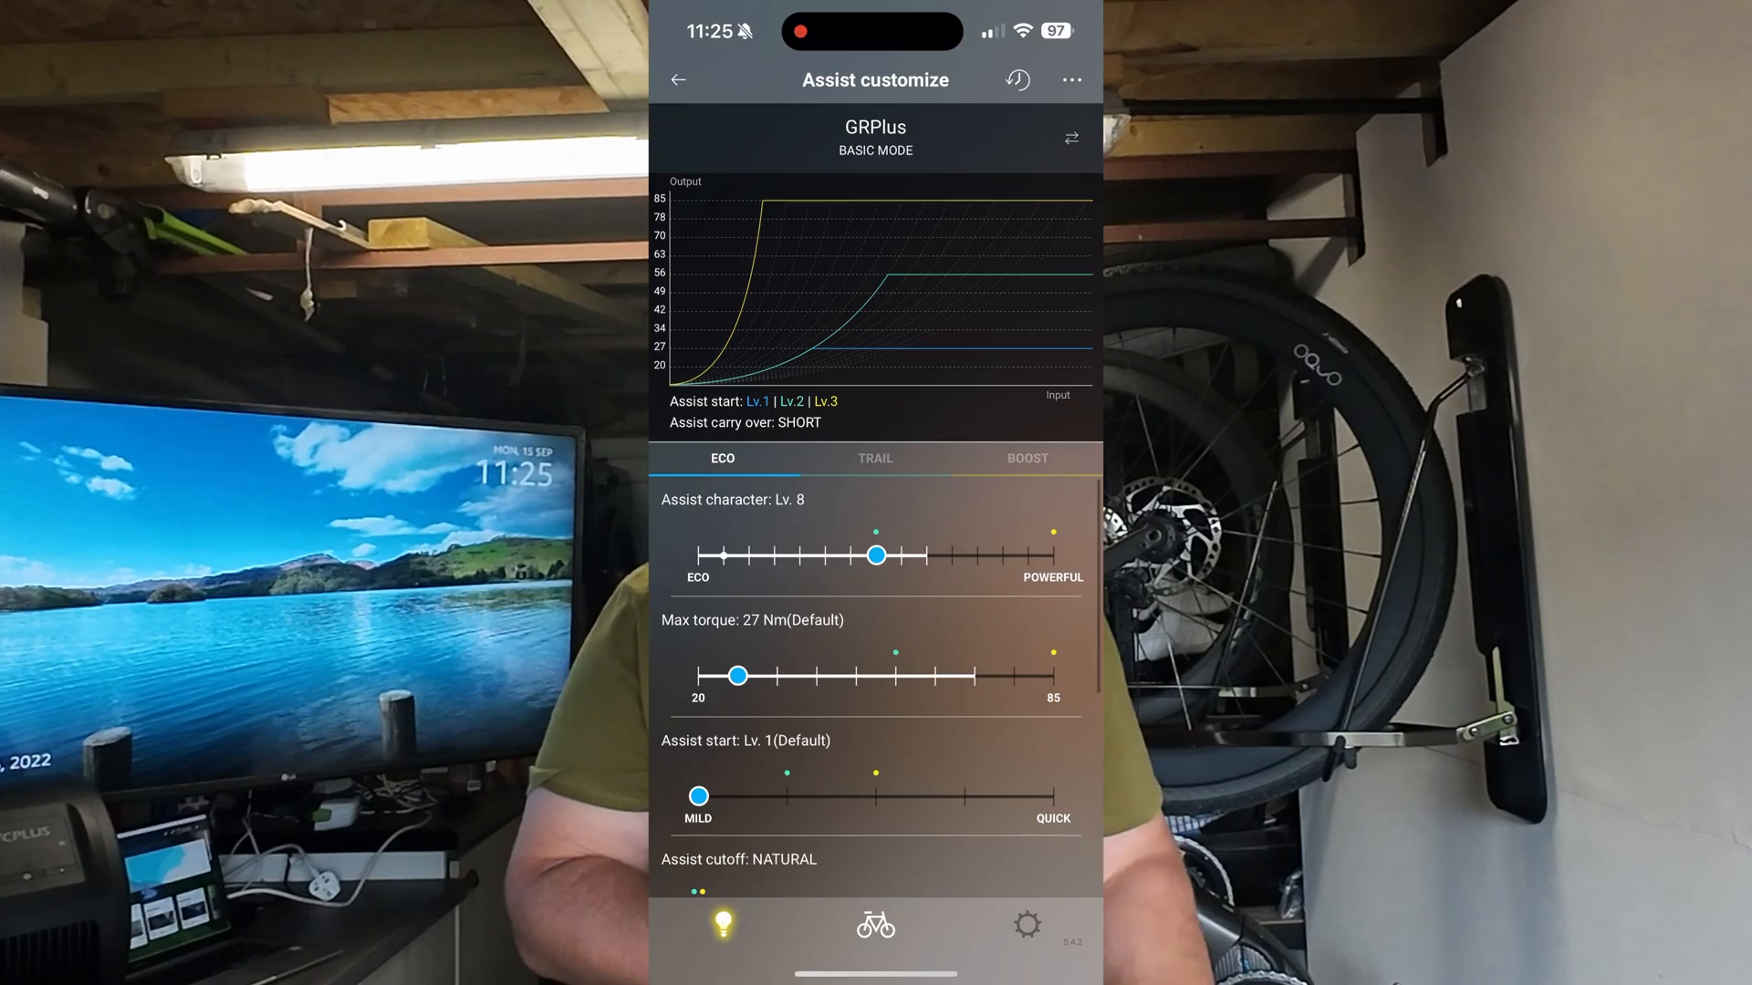
{"action": "left_click", "coordinate": [895, 676]}
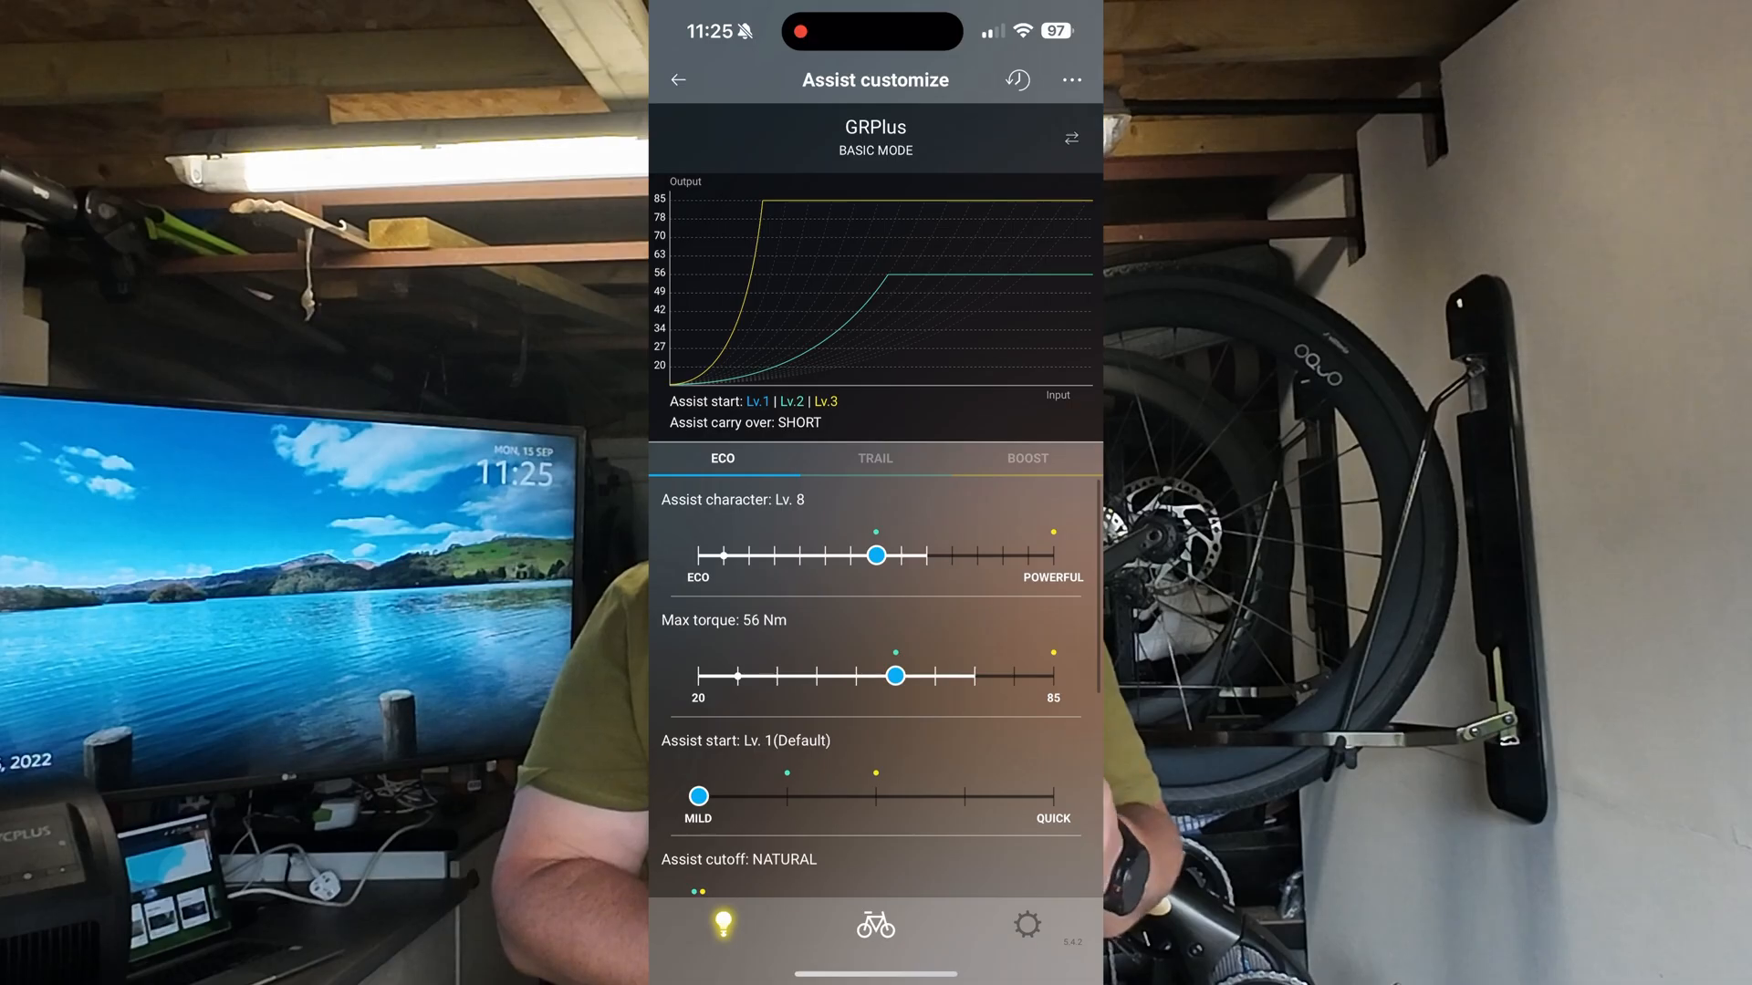
Leave GRPlus tuning without applying, returning through the comparison to the customize overview.
{"action": "left_click", "coordinate": [678, 79]}
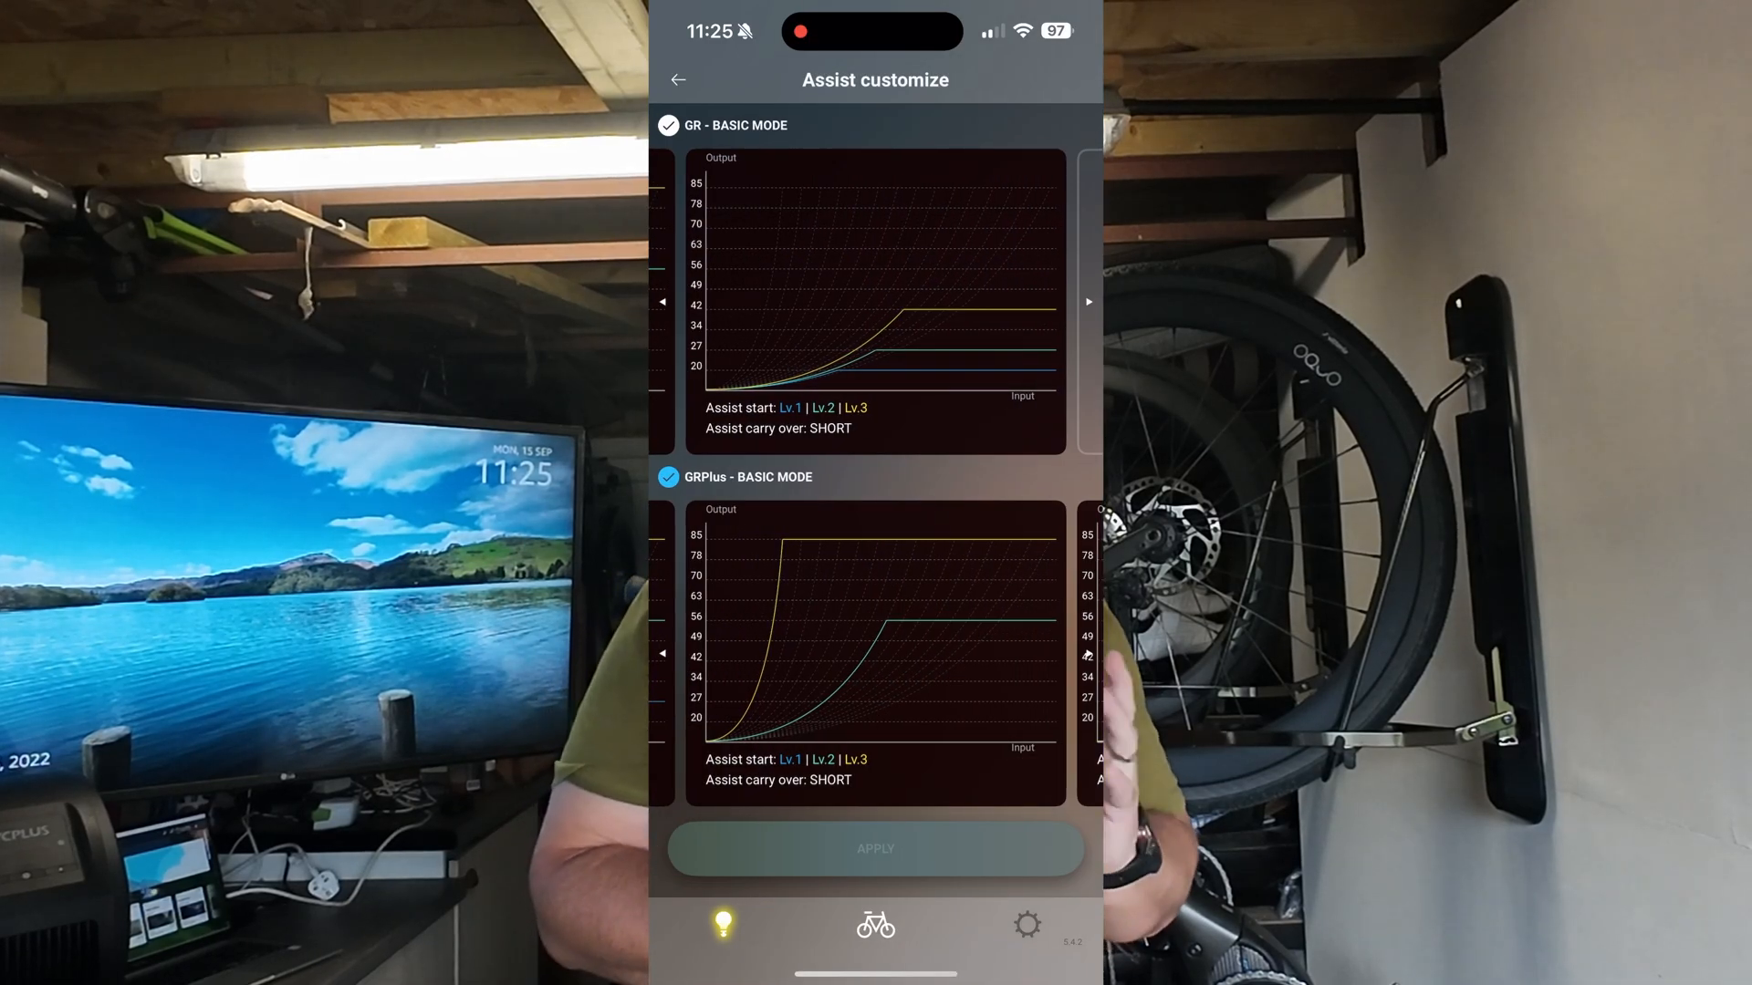
{"action": "left_click", "coordinate": [678, 80]}
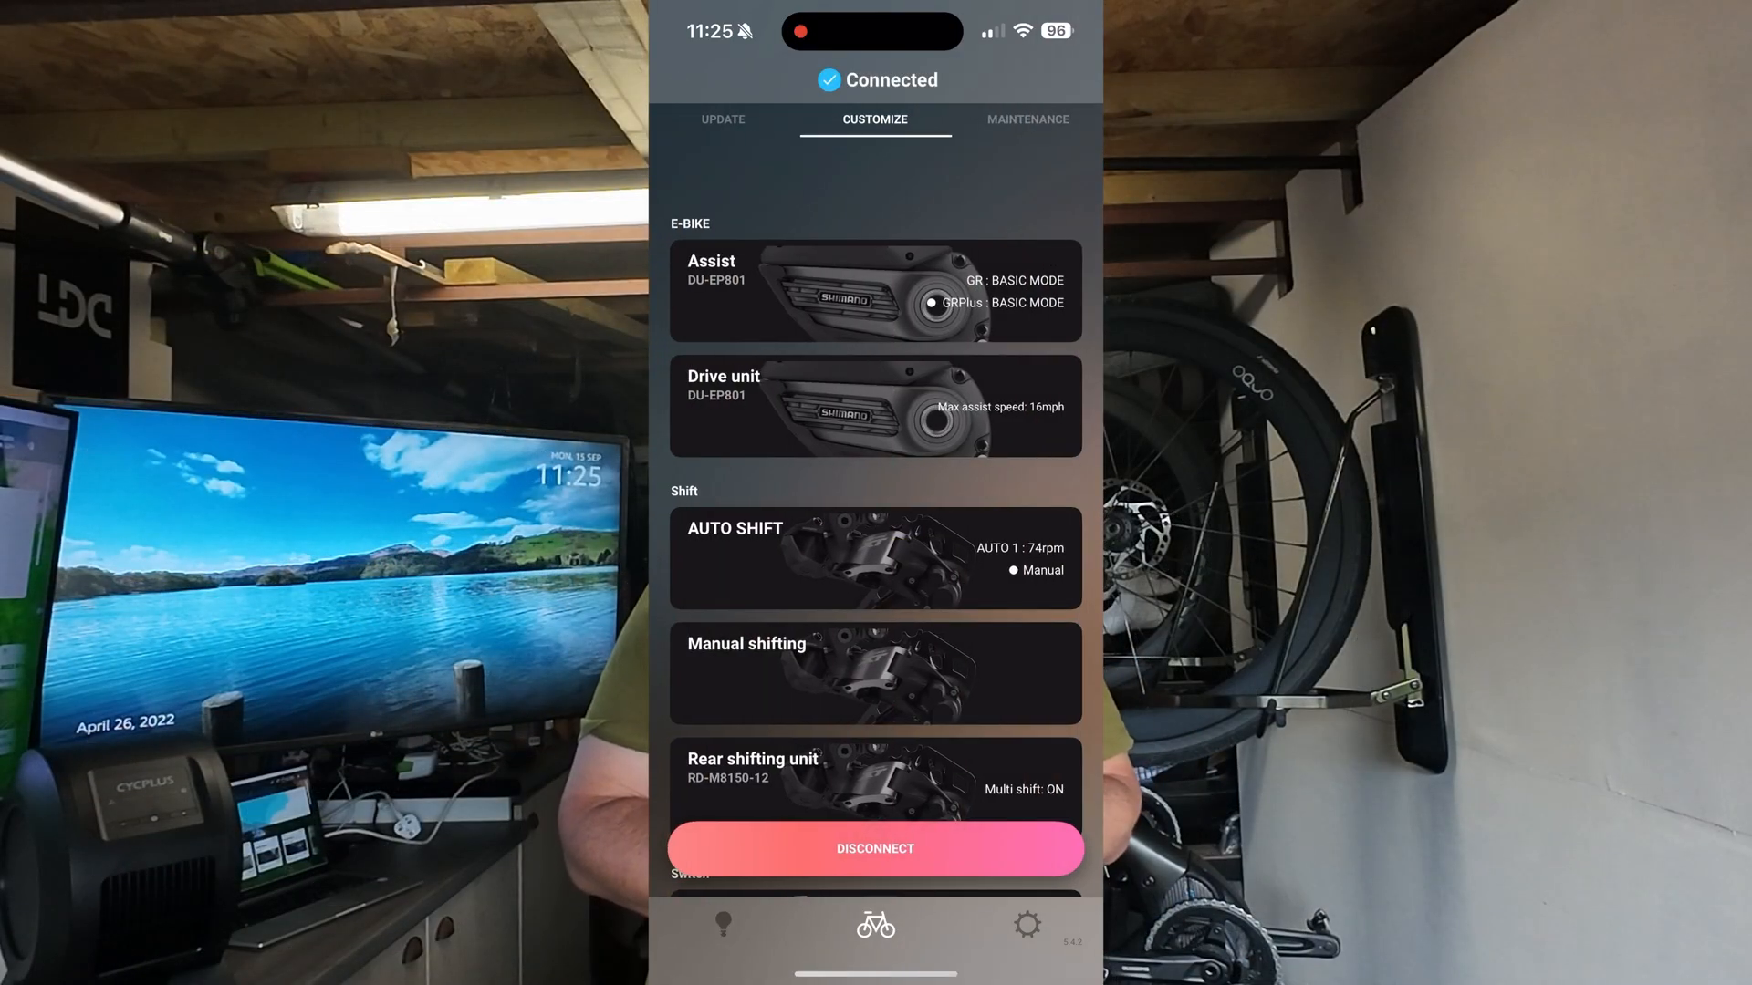
View the drive unit settings: 16 mph max assist speed and 10-minute auto shut-off.
{"action": "left_click", "coordinate": [877, 405]}
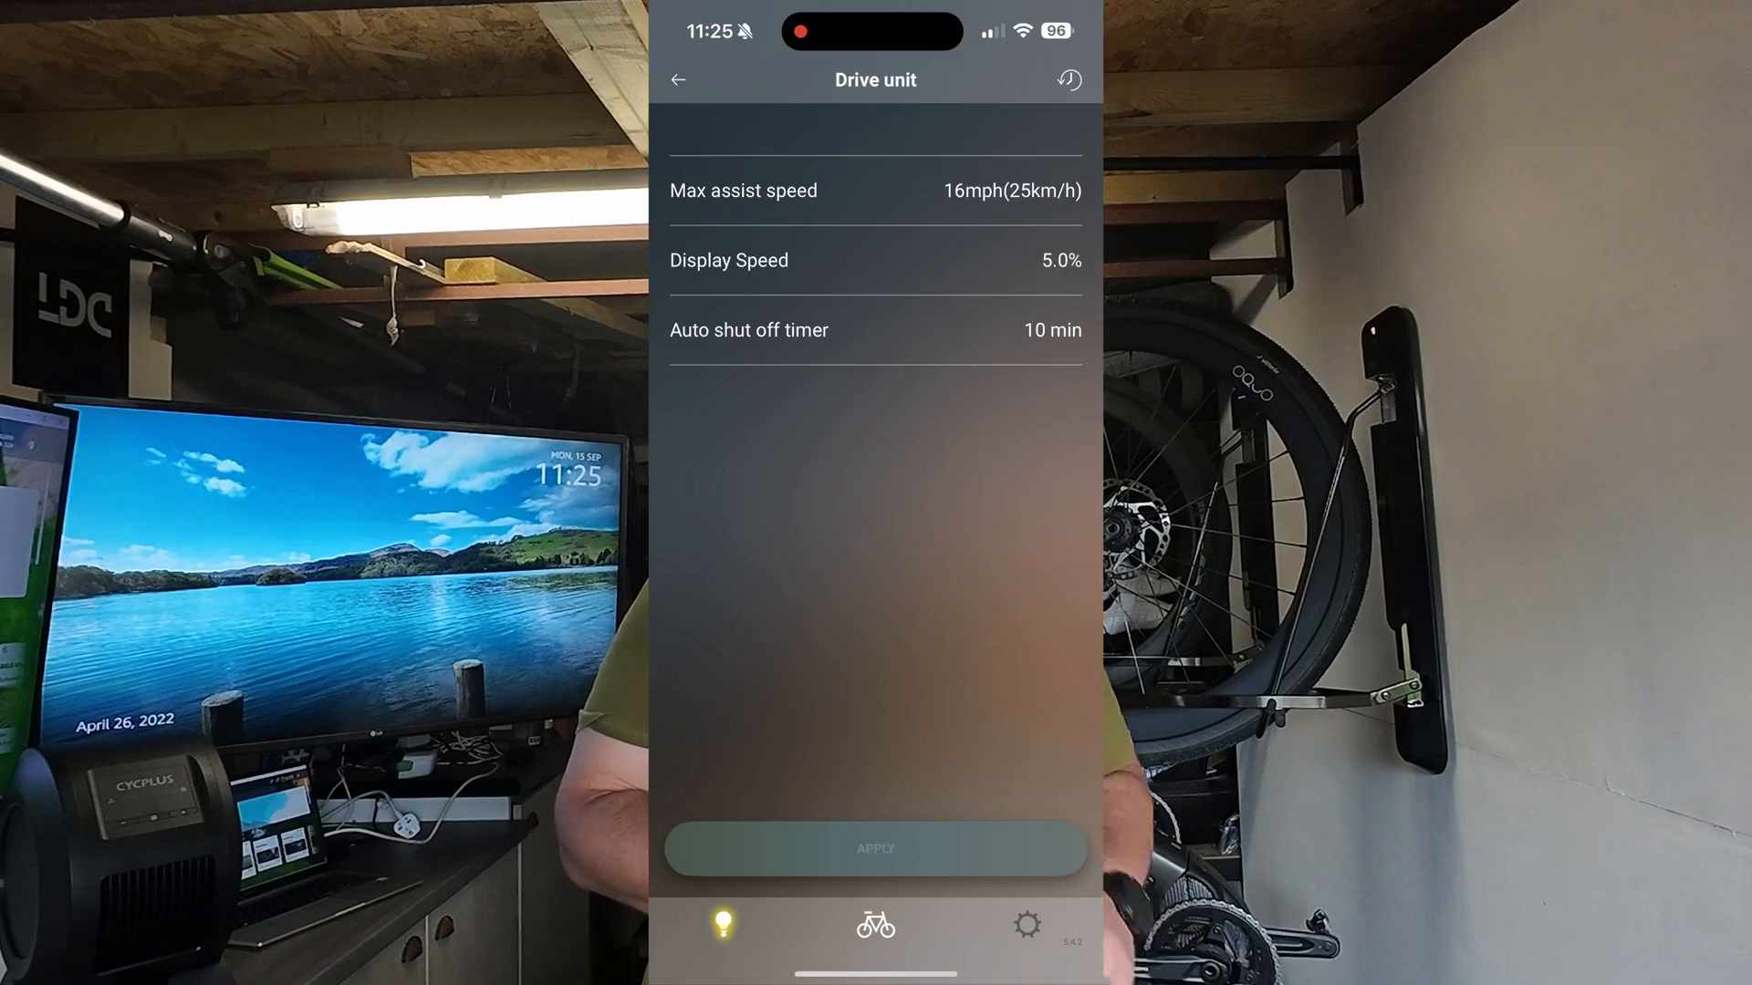
Return to the Customize list and view the button assignments for the left switches and right shifter.
{"action": "left_click", "coordinate": [677, 79]}
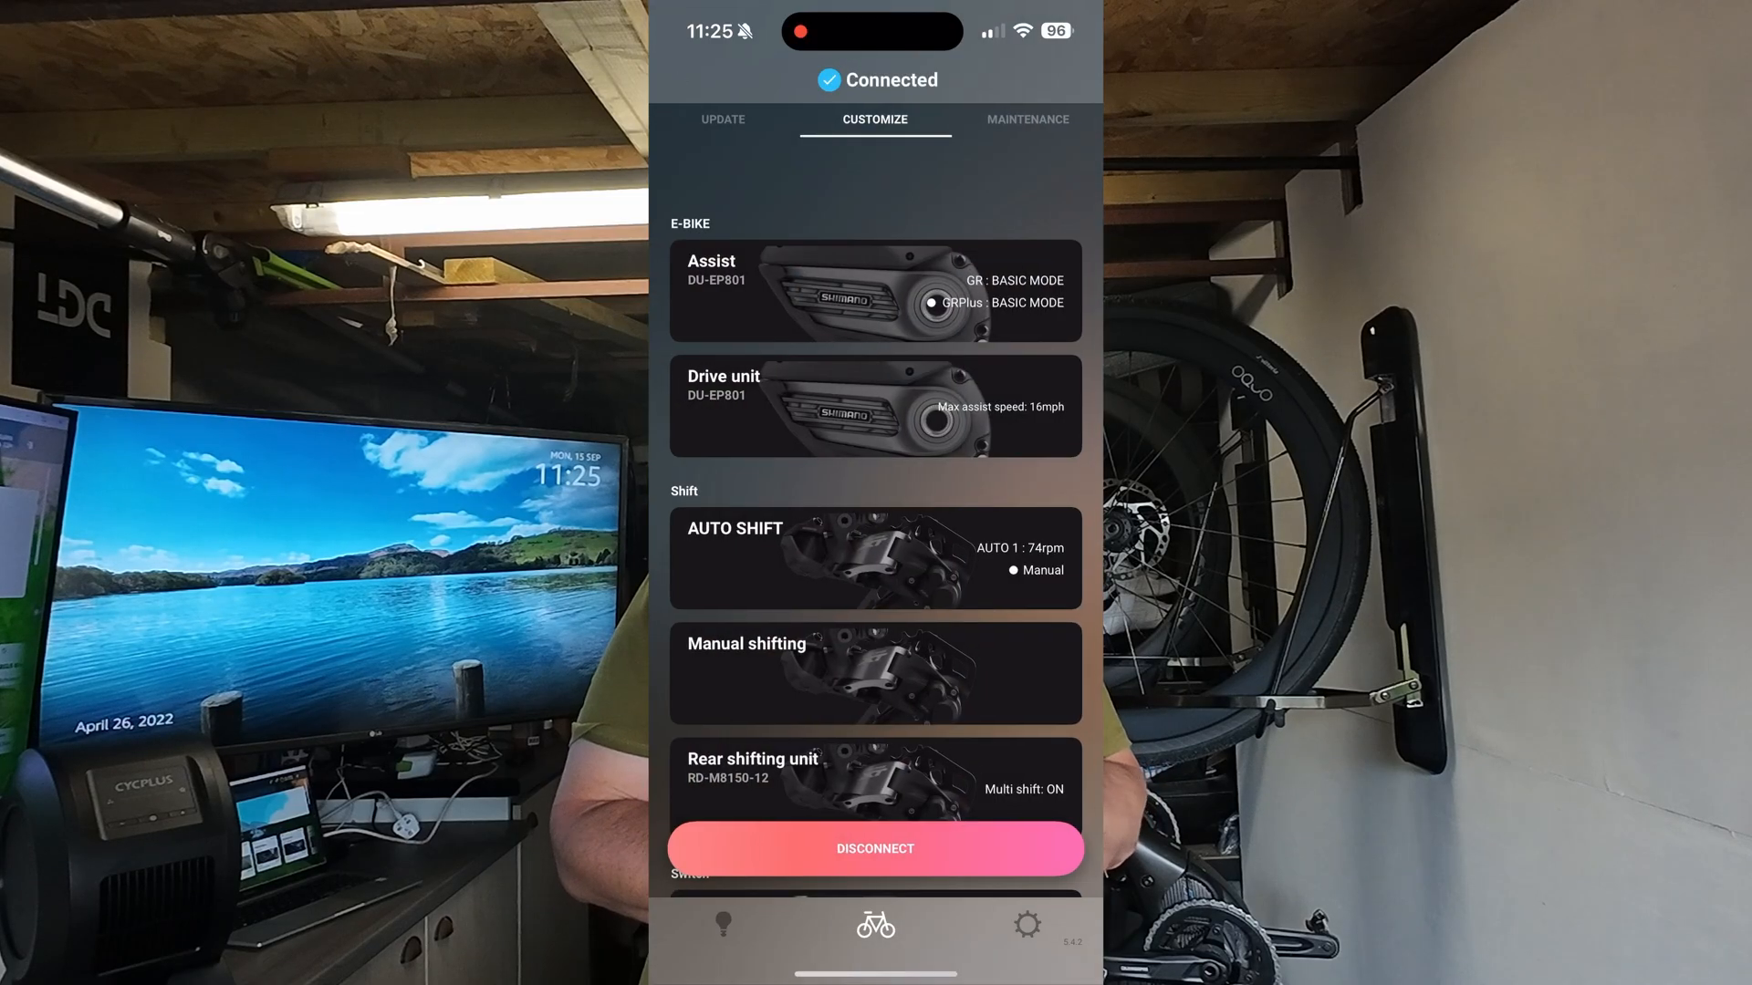
{"action": "scroll", "coordinate": [875, 548], "scroll_direction": "down", "scroll_amount": 3}
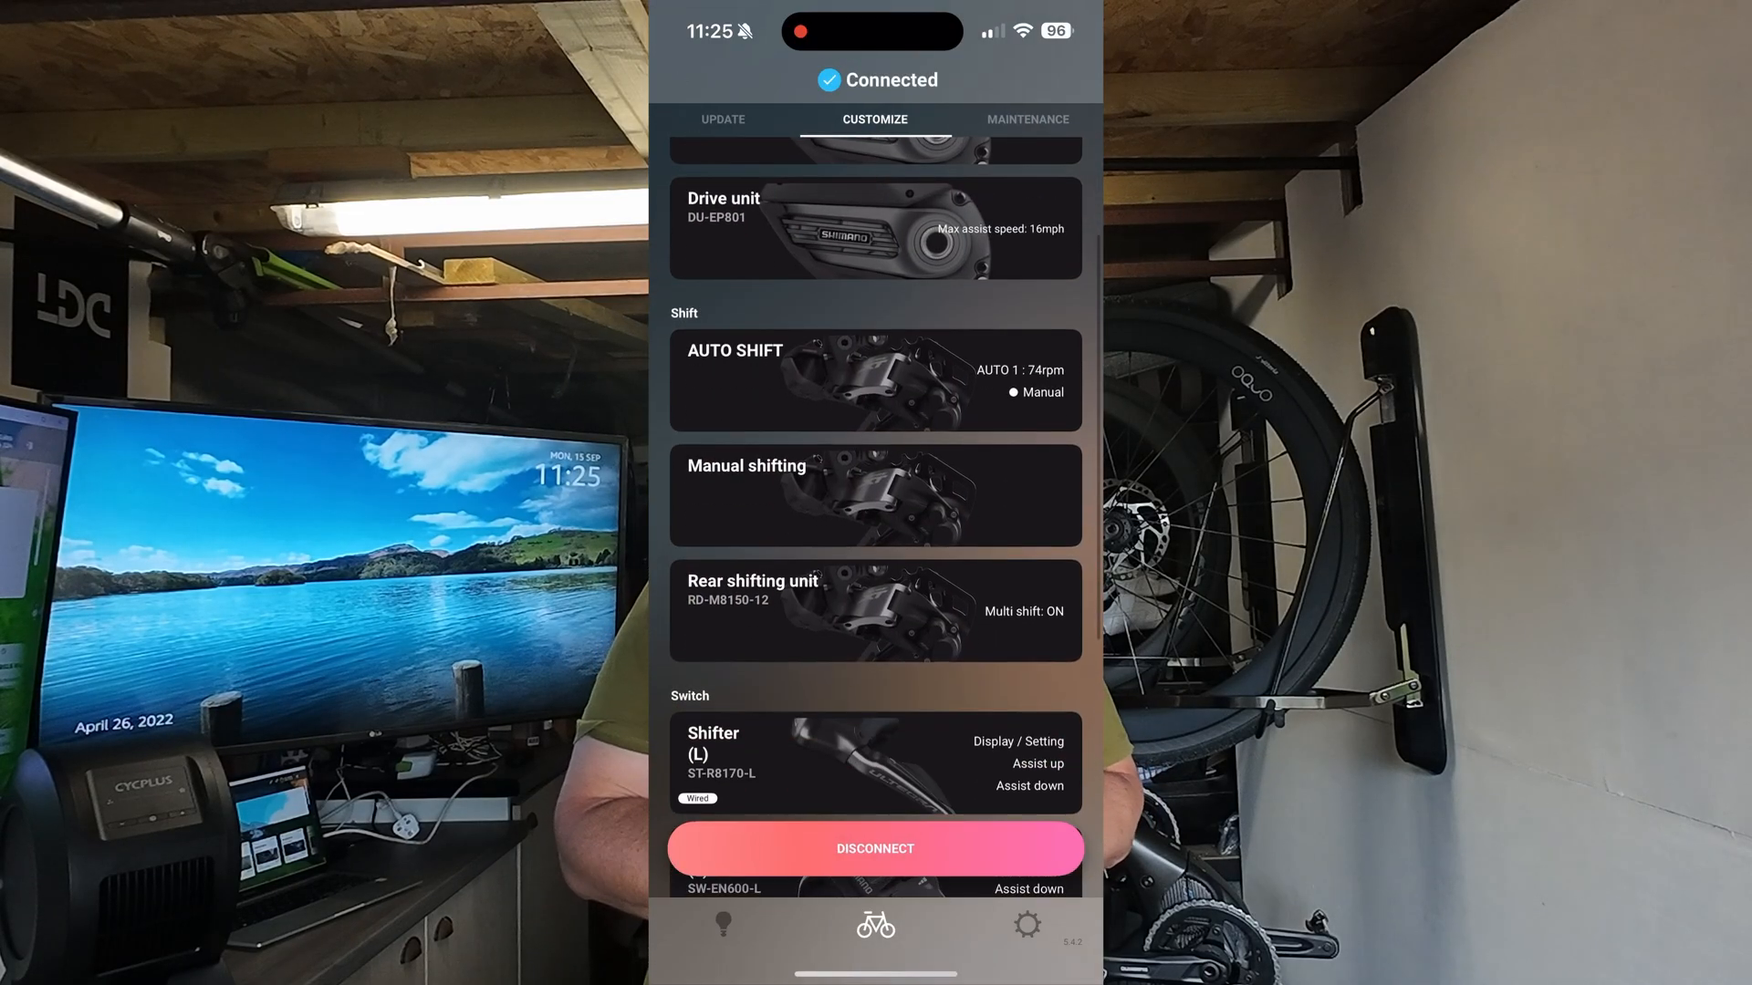
{"action": "scroll", "coordinate": [876, 549], "scroll_direction": "down", "scroll_amount": 1}
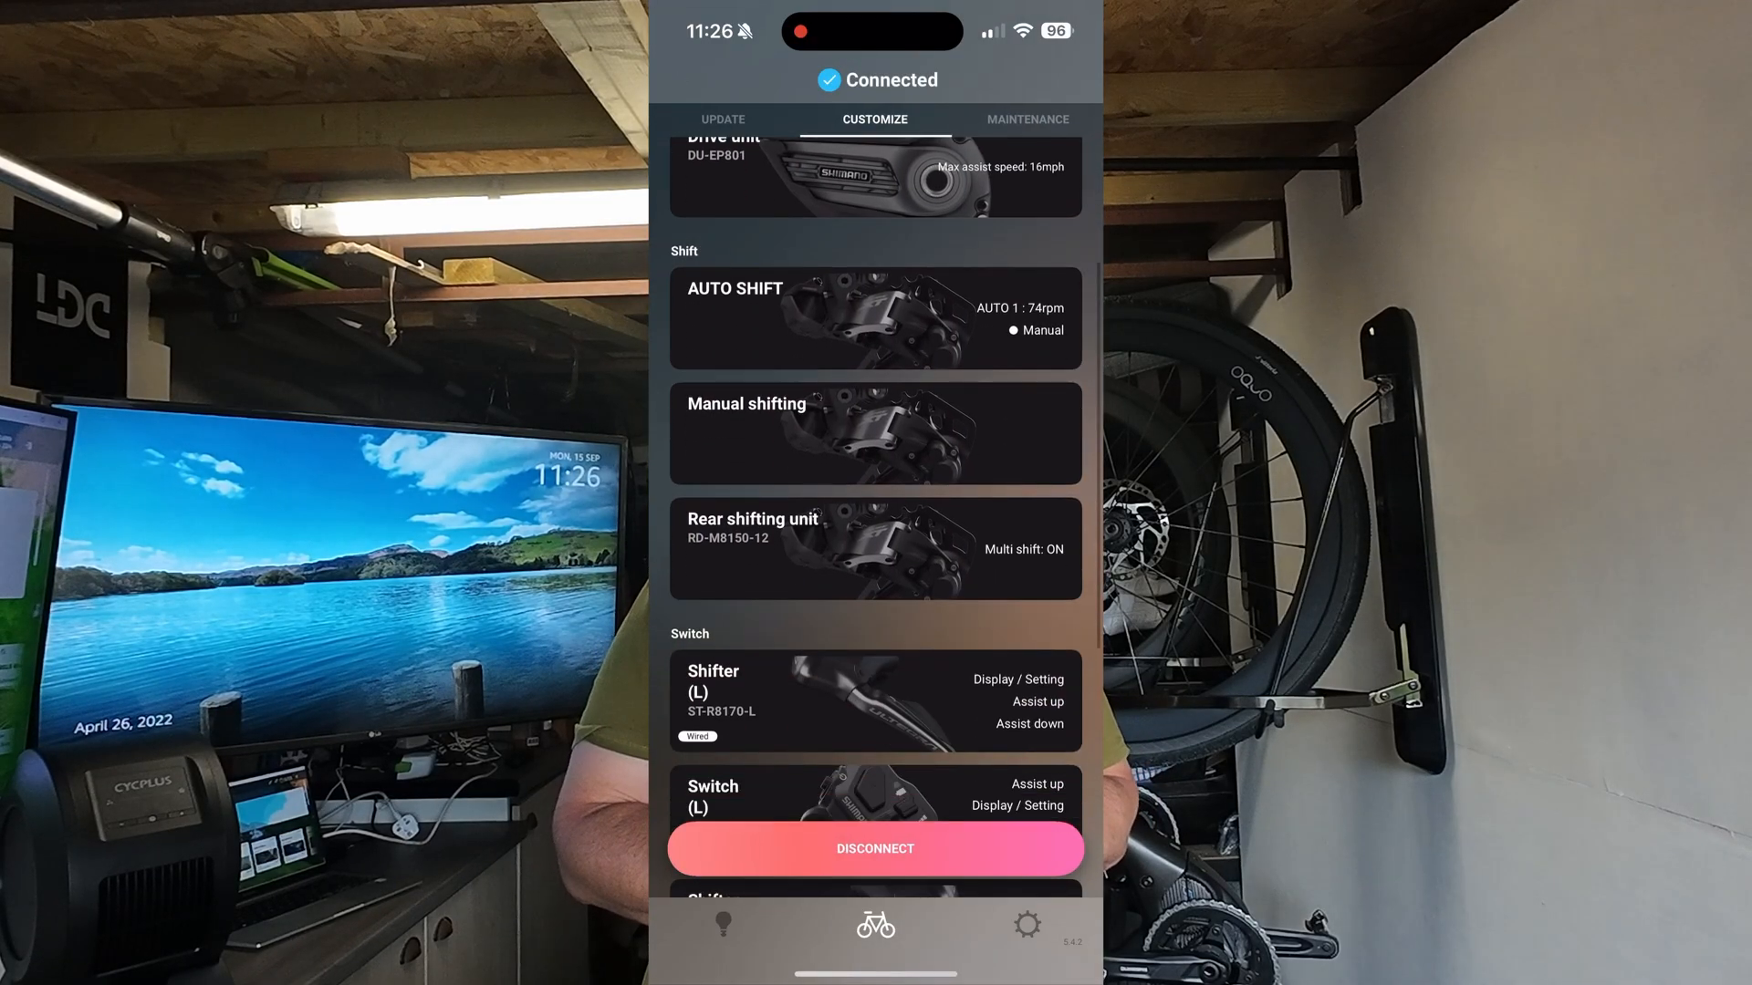
{"action": "scroll", "coordinate": [877, 547], "scroll_direction": "down", "scroll_amount": 2}
{"action": "scroll", "coordinate": [876, 547], "scroll_direction": "up", "scroll_amount": 1}
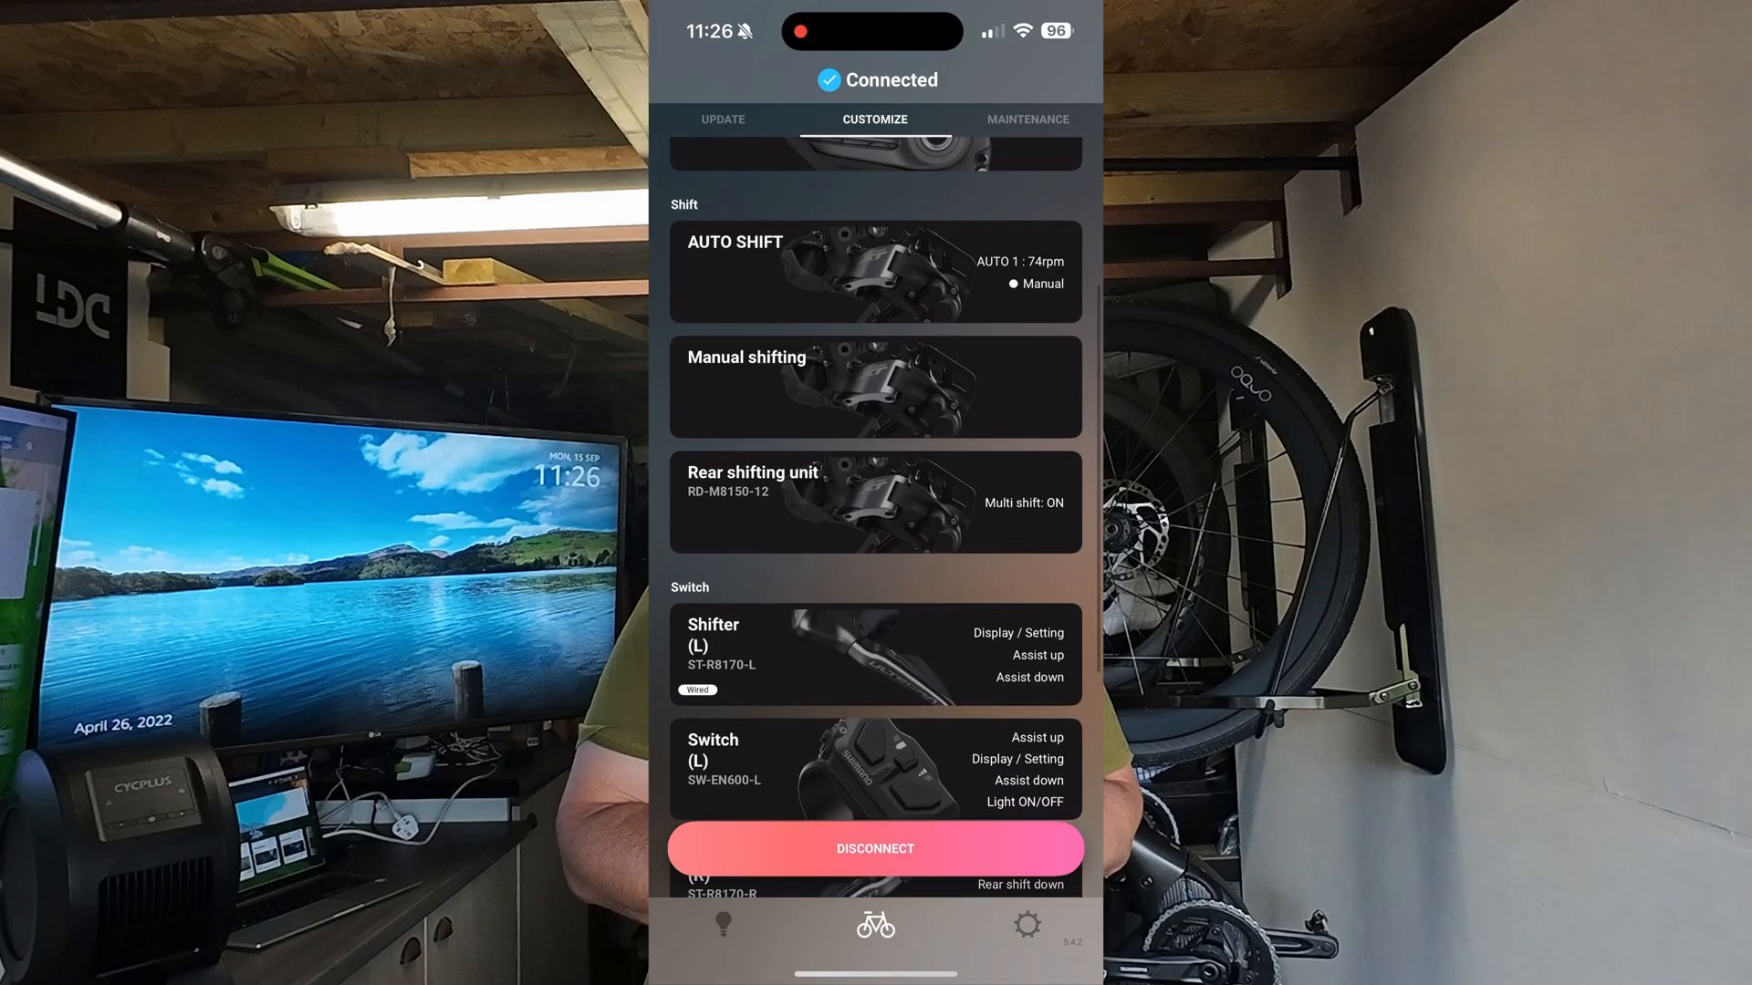
{"action": "scroll", "coordinate": [877, 547], "scroll_direction": "down", "scroll_amount": 3}
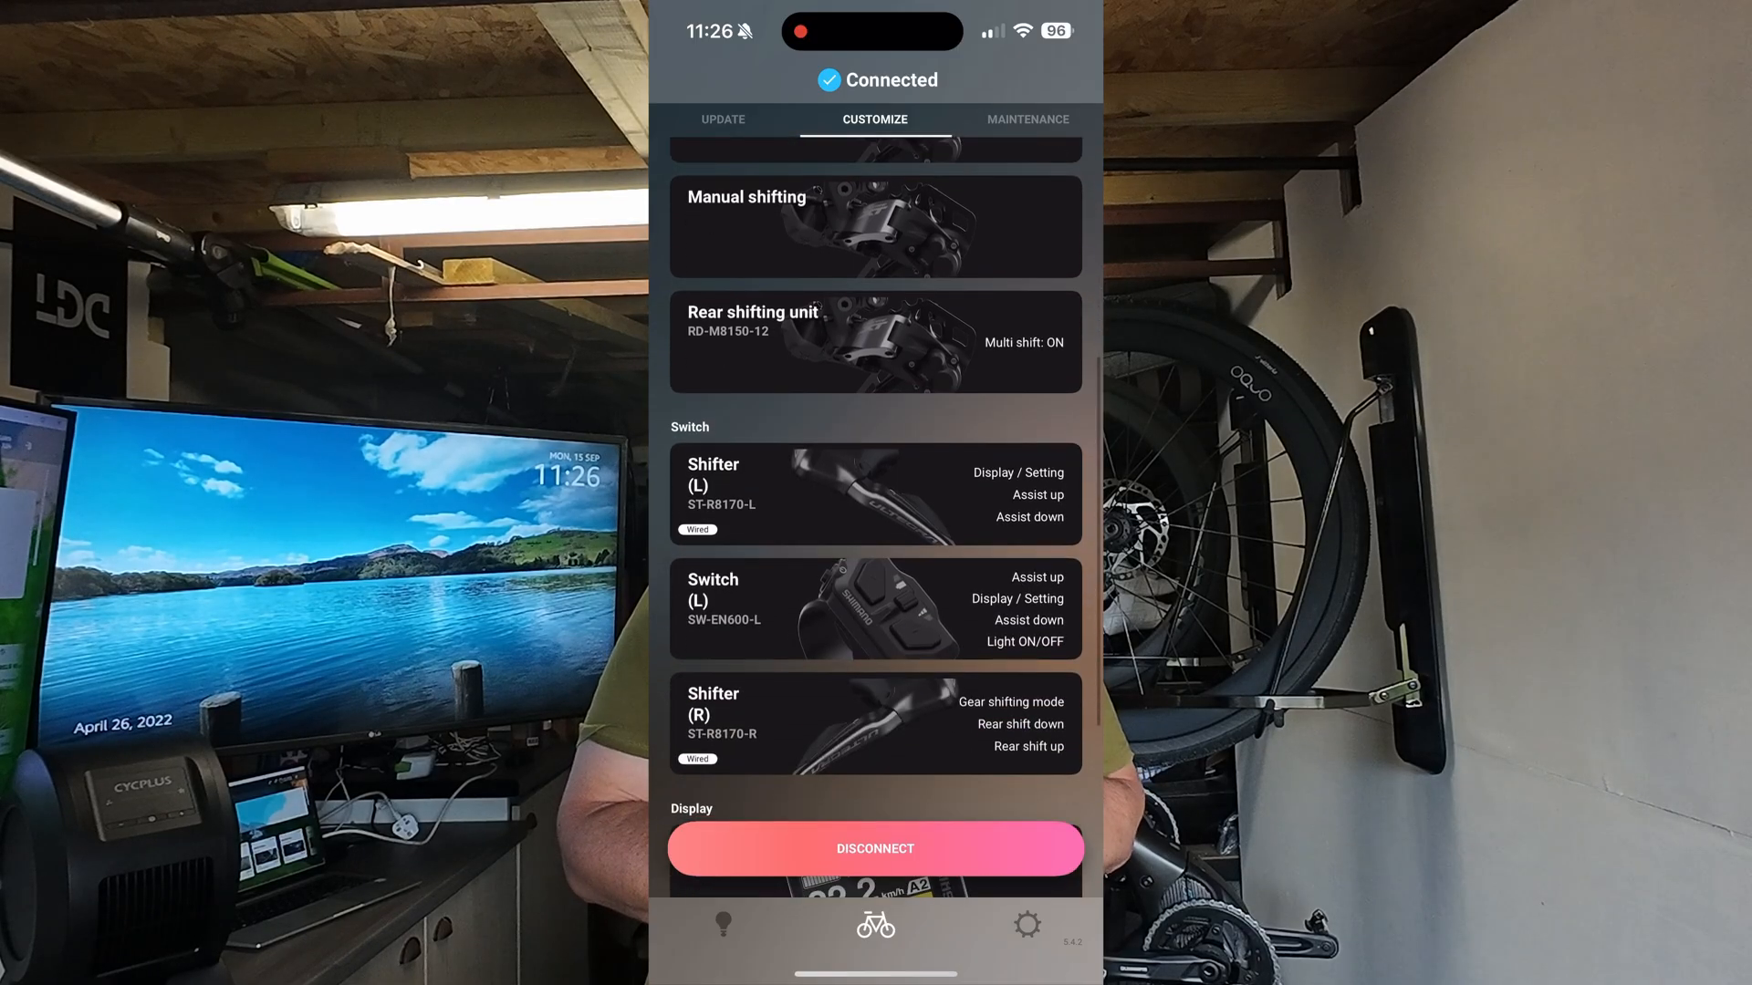
{"action": "scroll", "coordinate": [876, 547], "scroll_direction": "down", "scroll_amount": 1}
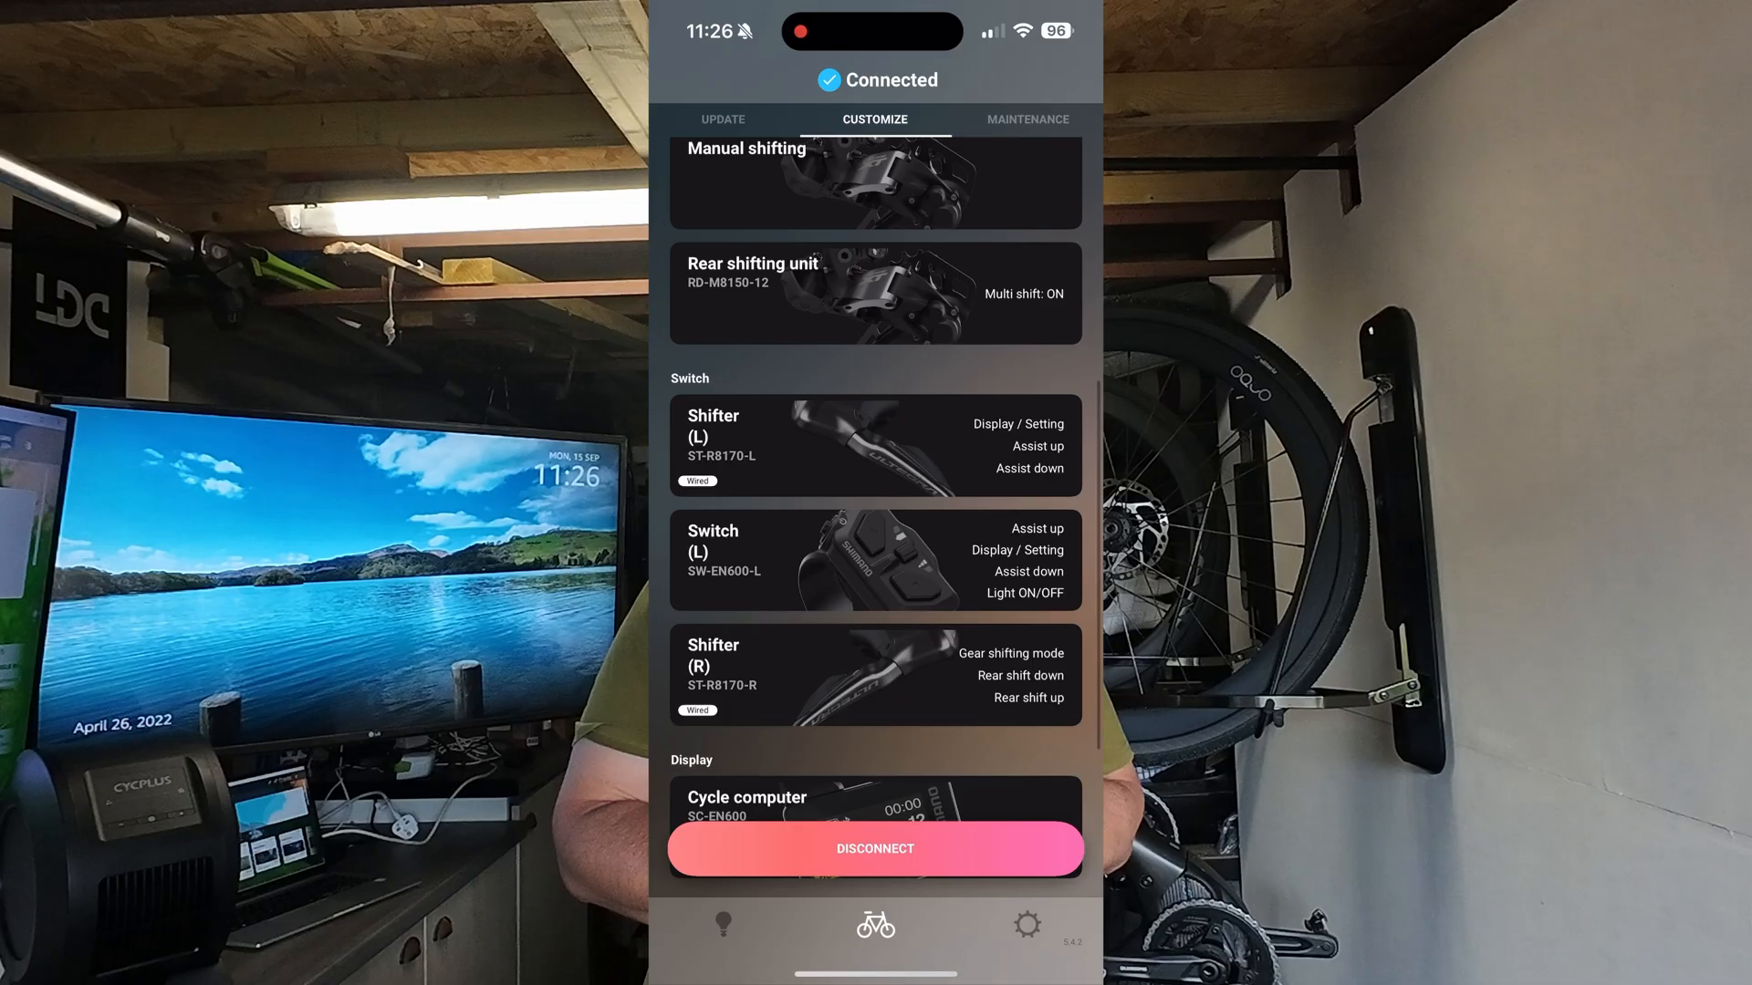
{"action": "scroll", "coordinate": [876, 547], "scroll_direction": "down", "scroll_amount": 1}
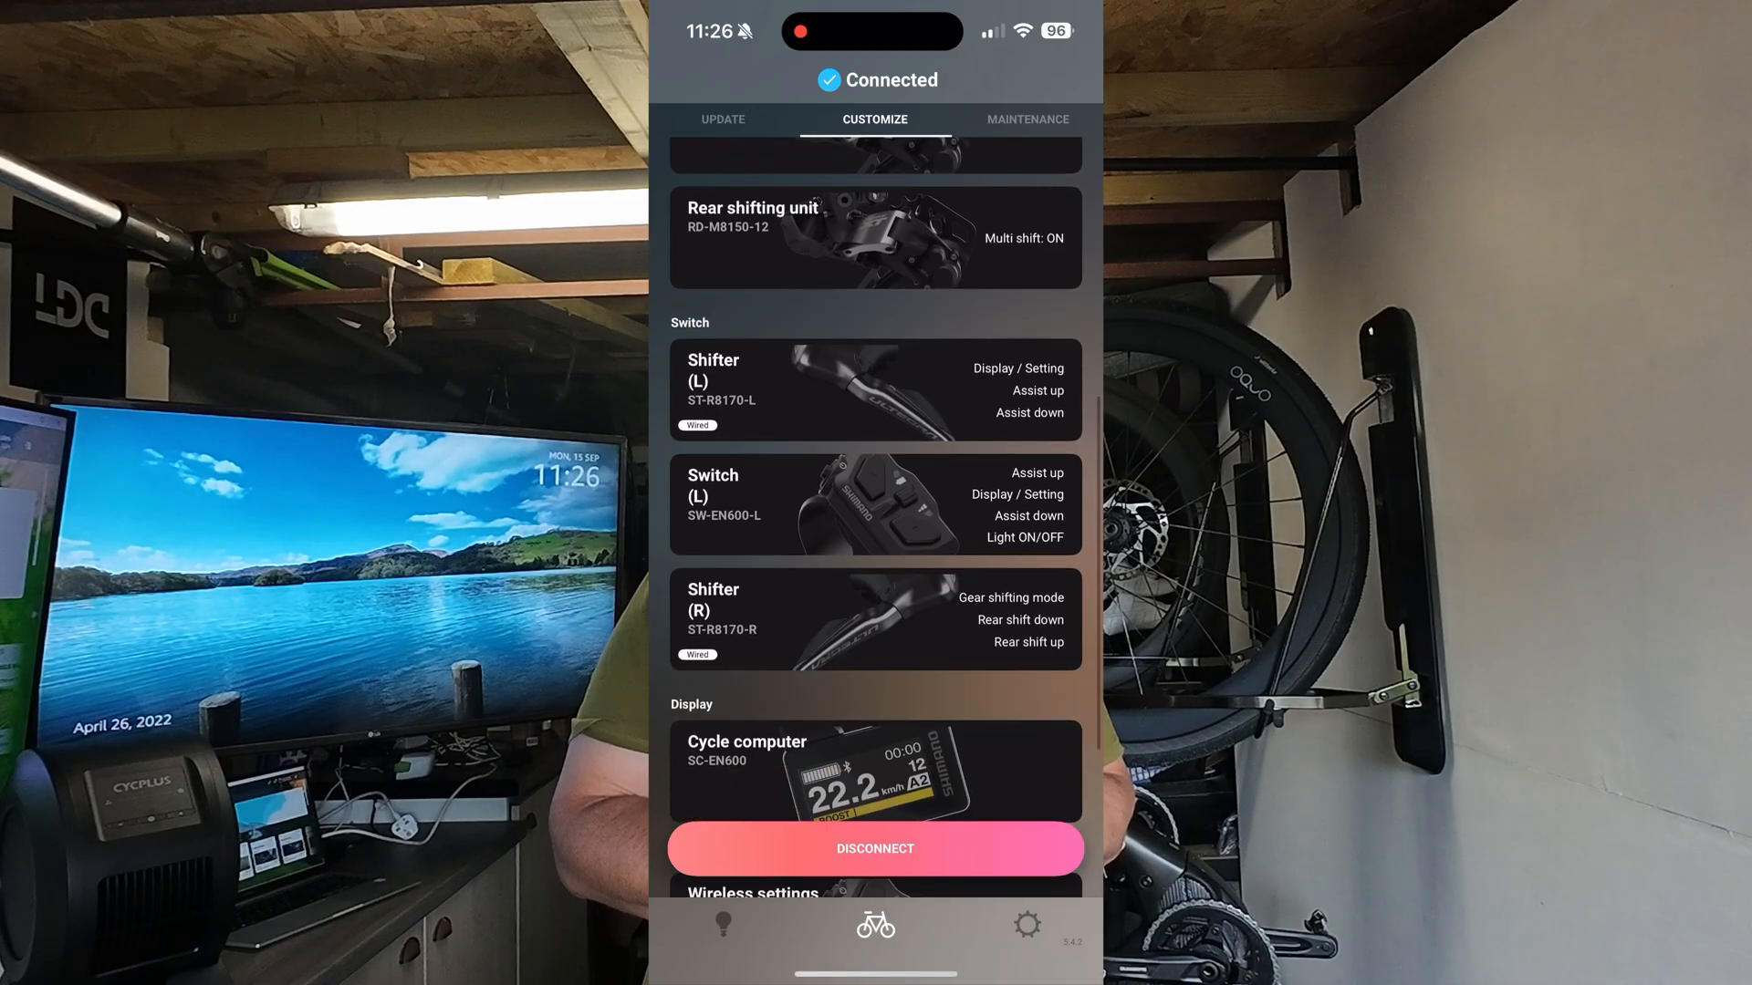
{"action": "left_click", "coordinate": [875, 390]}
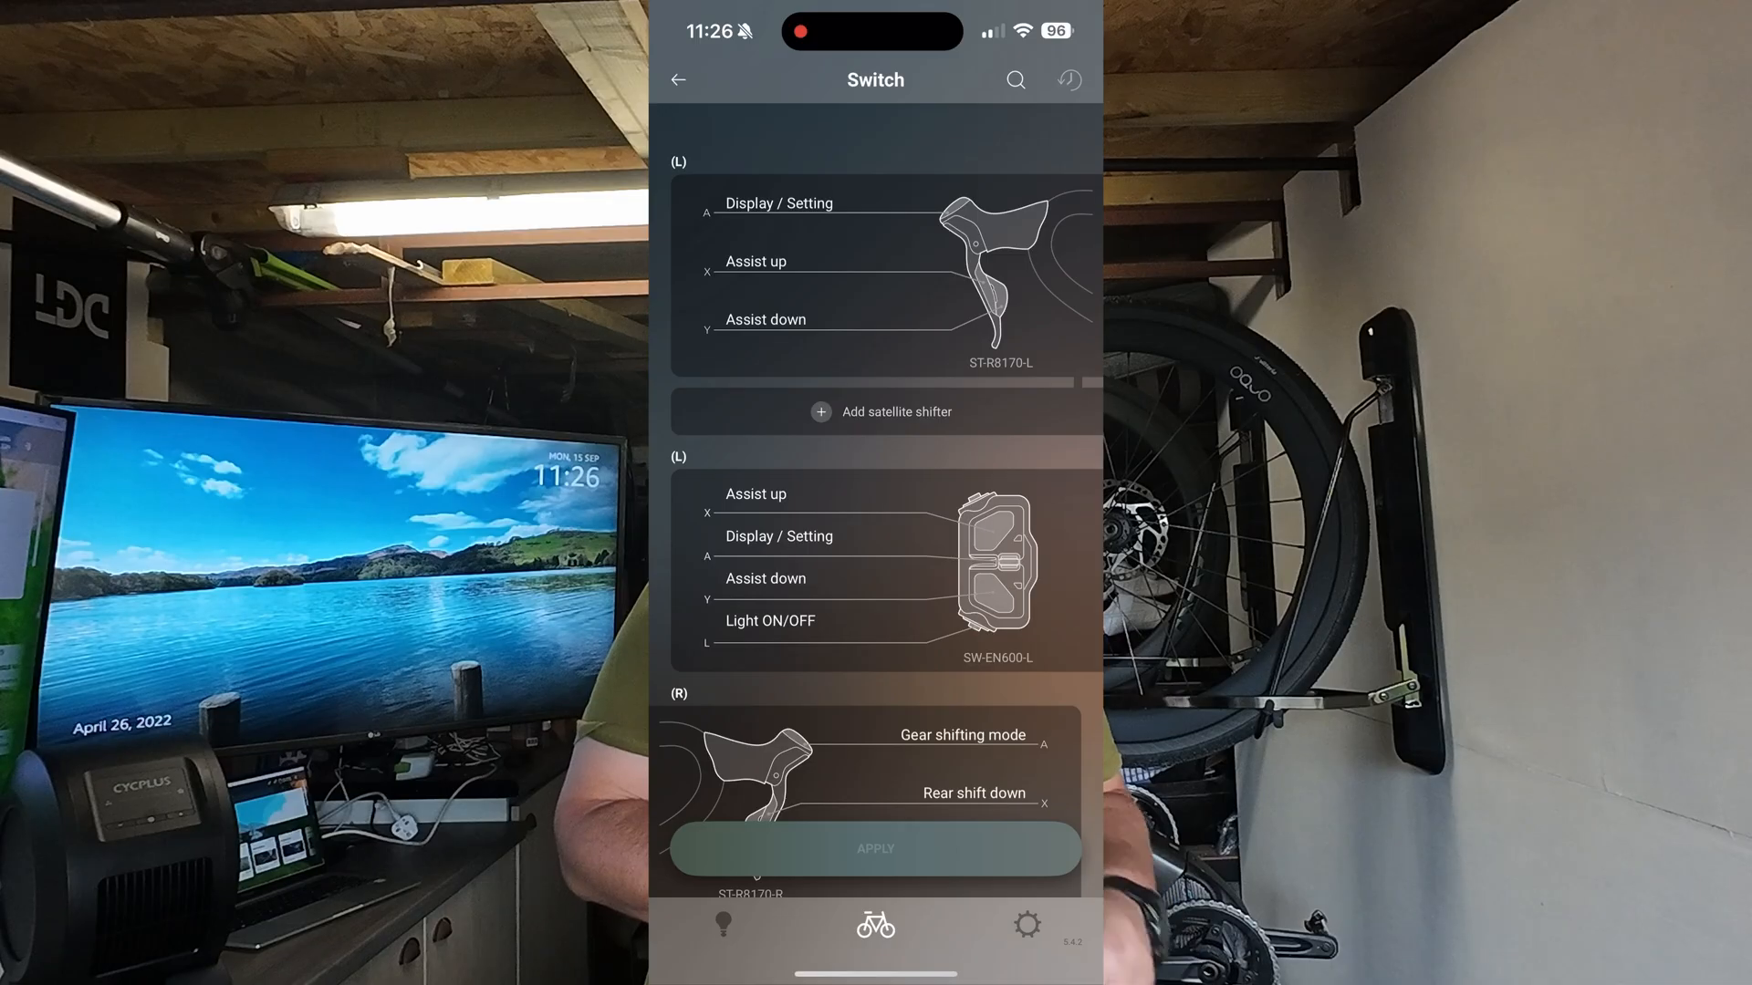
{"action": "scroll", "coordinate": [877, 548], "scroll_direction": "down", "scroll_amount": 3}
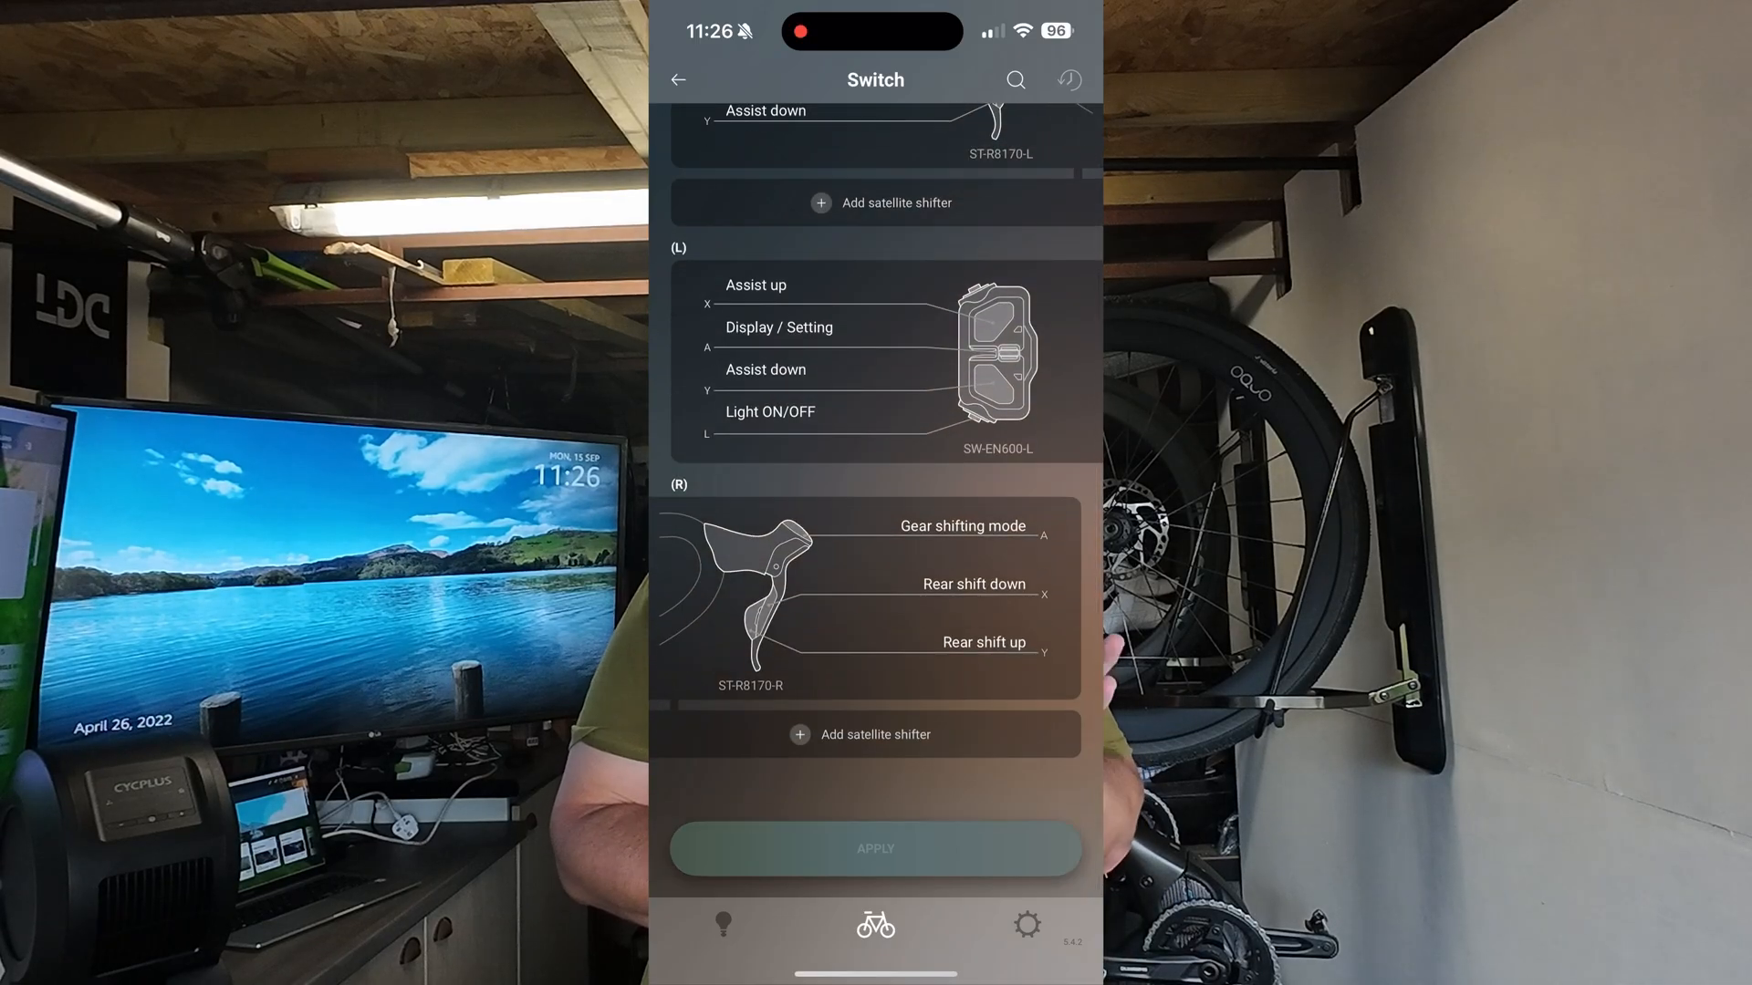
{"action": "scroll", "coordinate": [876, 548], "scroll_direction": "up", "scroll_amount": 2}
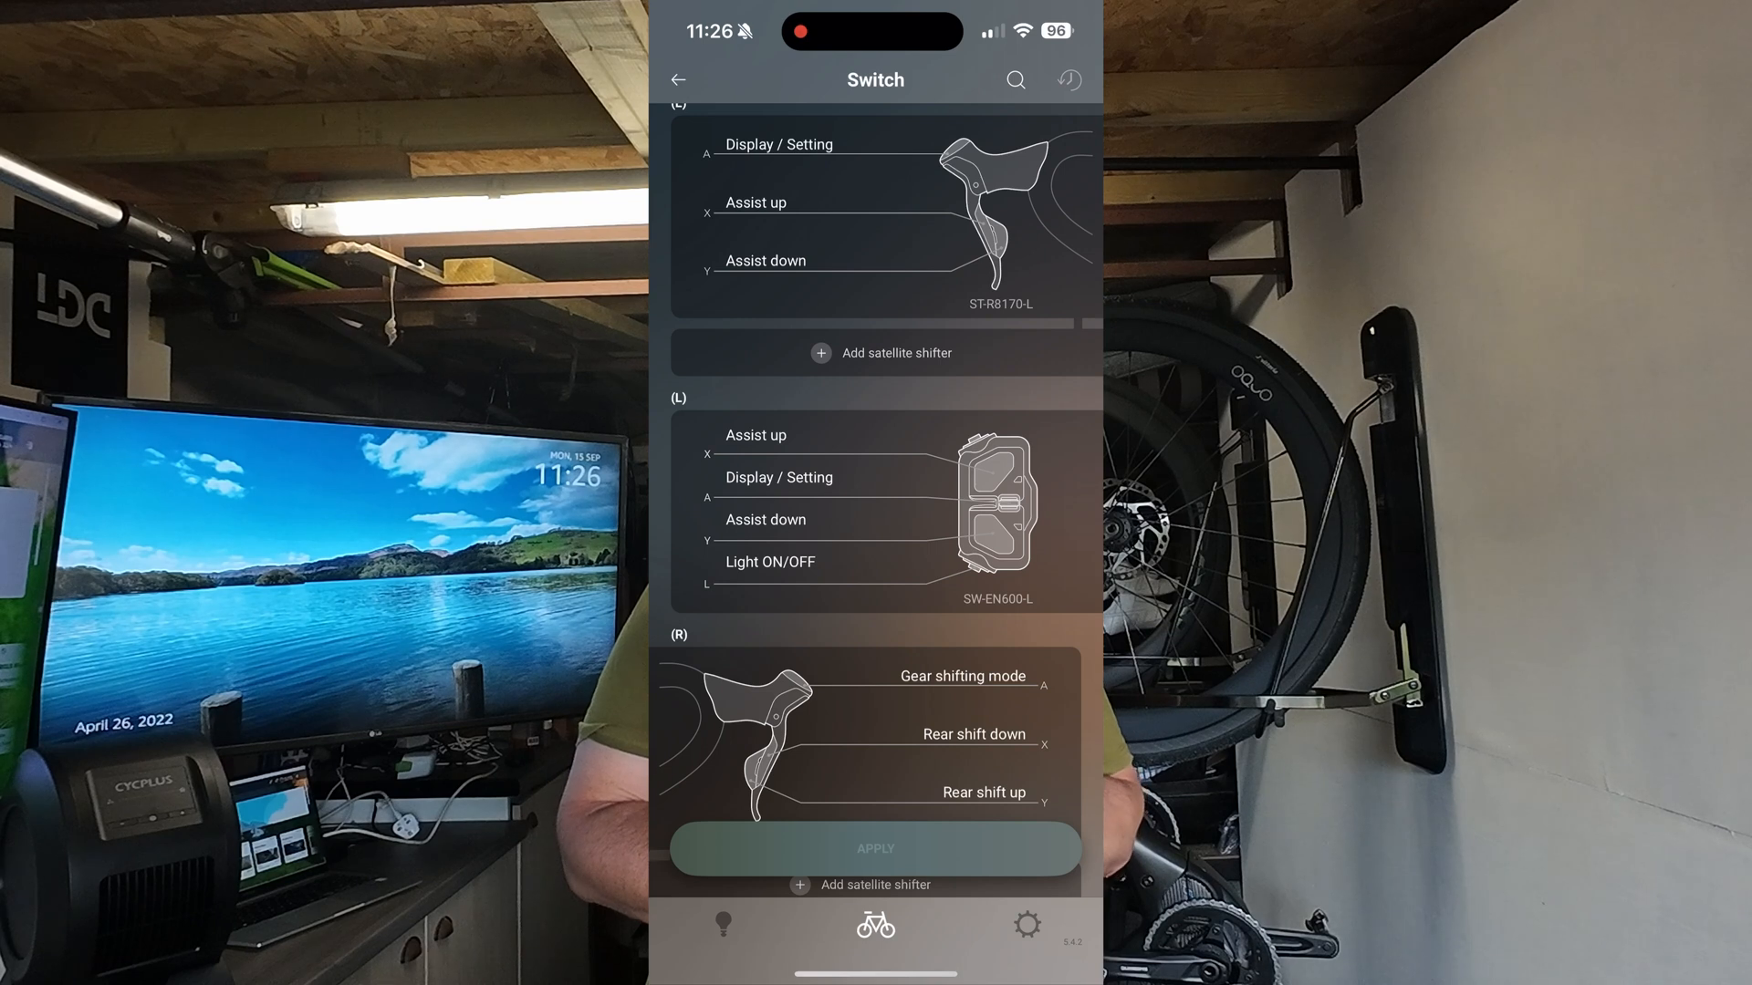
{"action": "scroll", "coordinate": [875, 547], "scroll_direction": "up", "scroll_amount": 1}
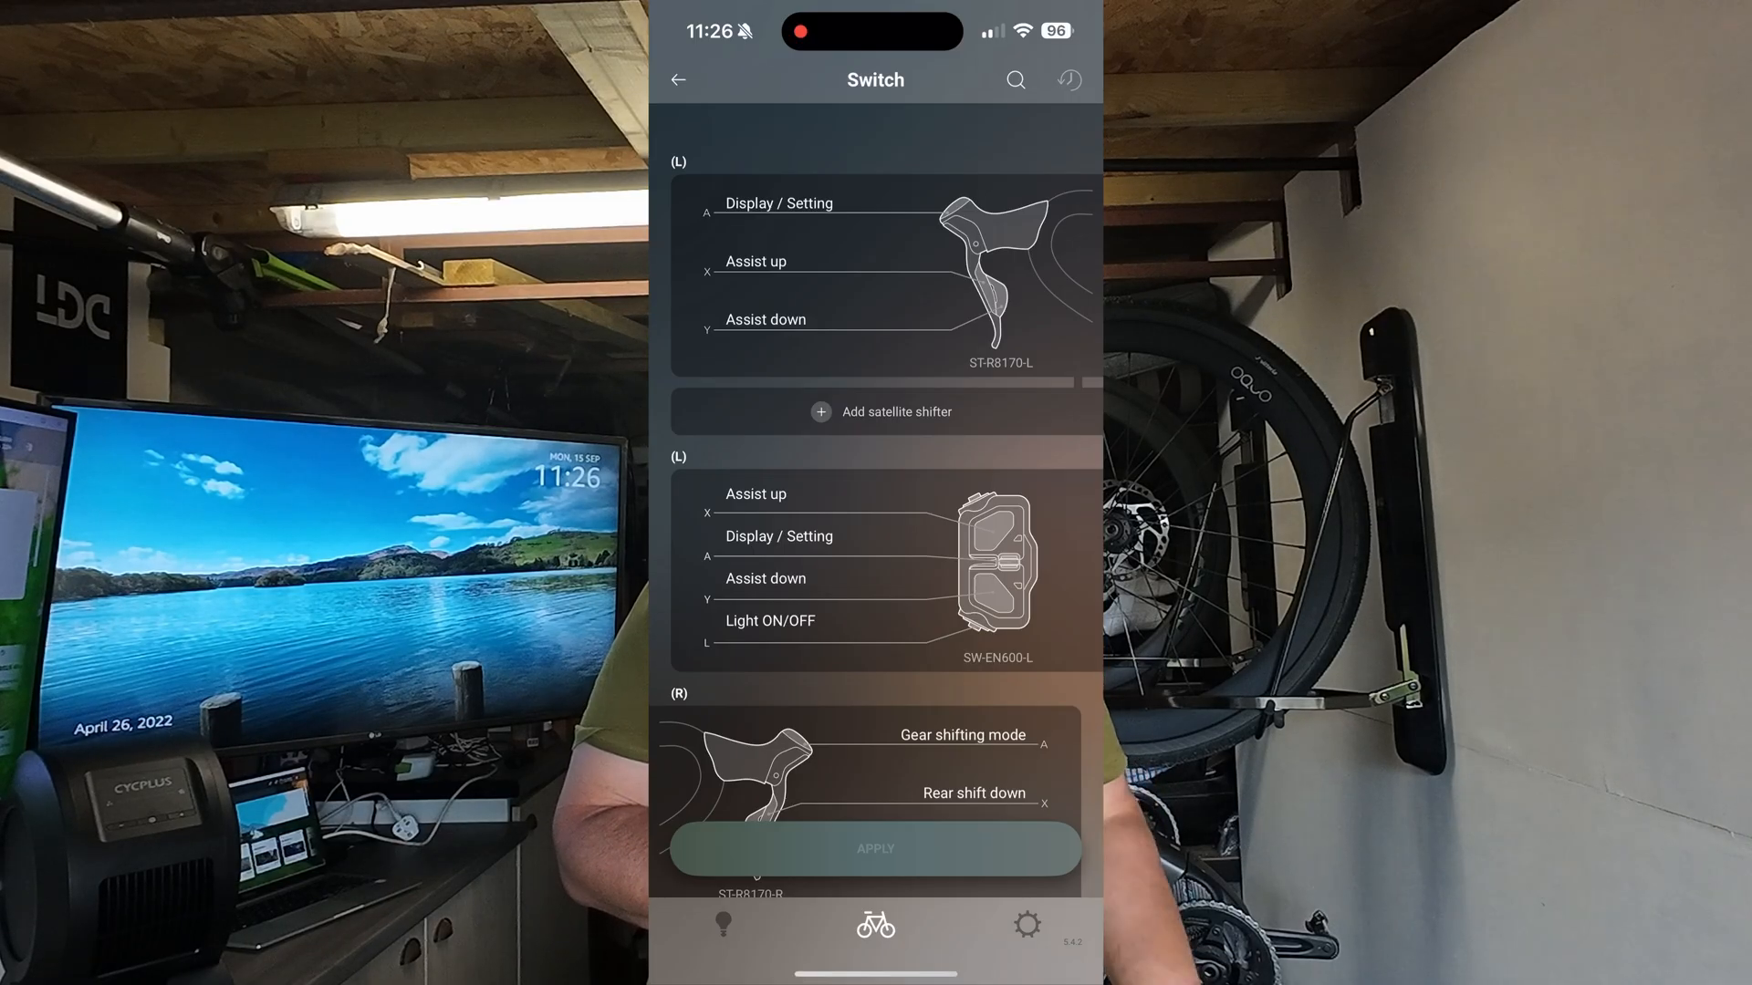
{"action": "scroll", "coordinate": [877, 548], "scroll_direction": "down", "scroll_amount": 2}
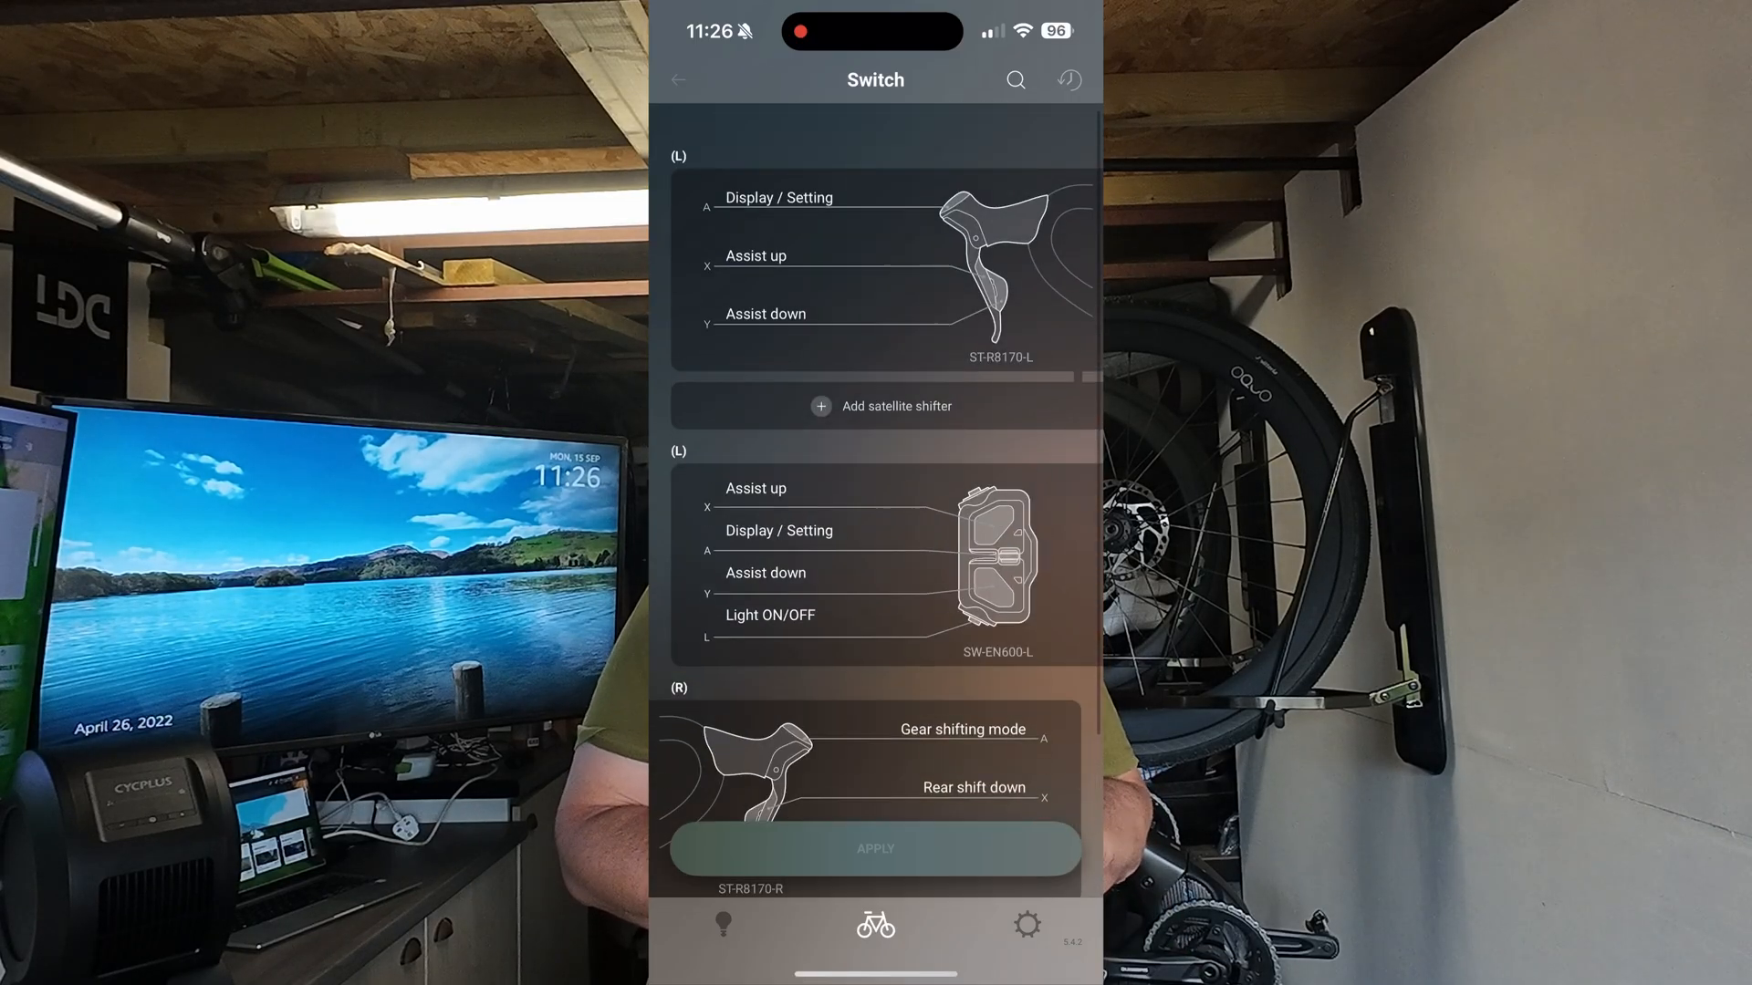
{"action": "left_click", "coordinate": [680, 81]}
{"action": "scroll", "coordinate": [877, 547], "scroll_direction": "down", "scroll_amount": 3}
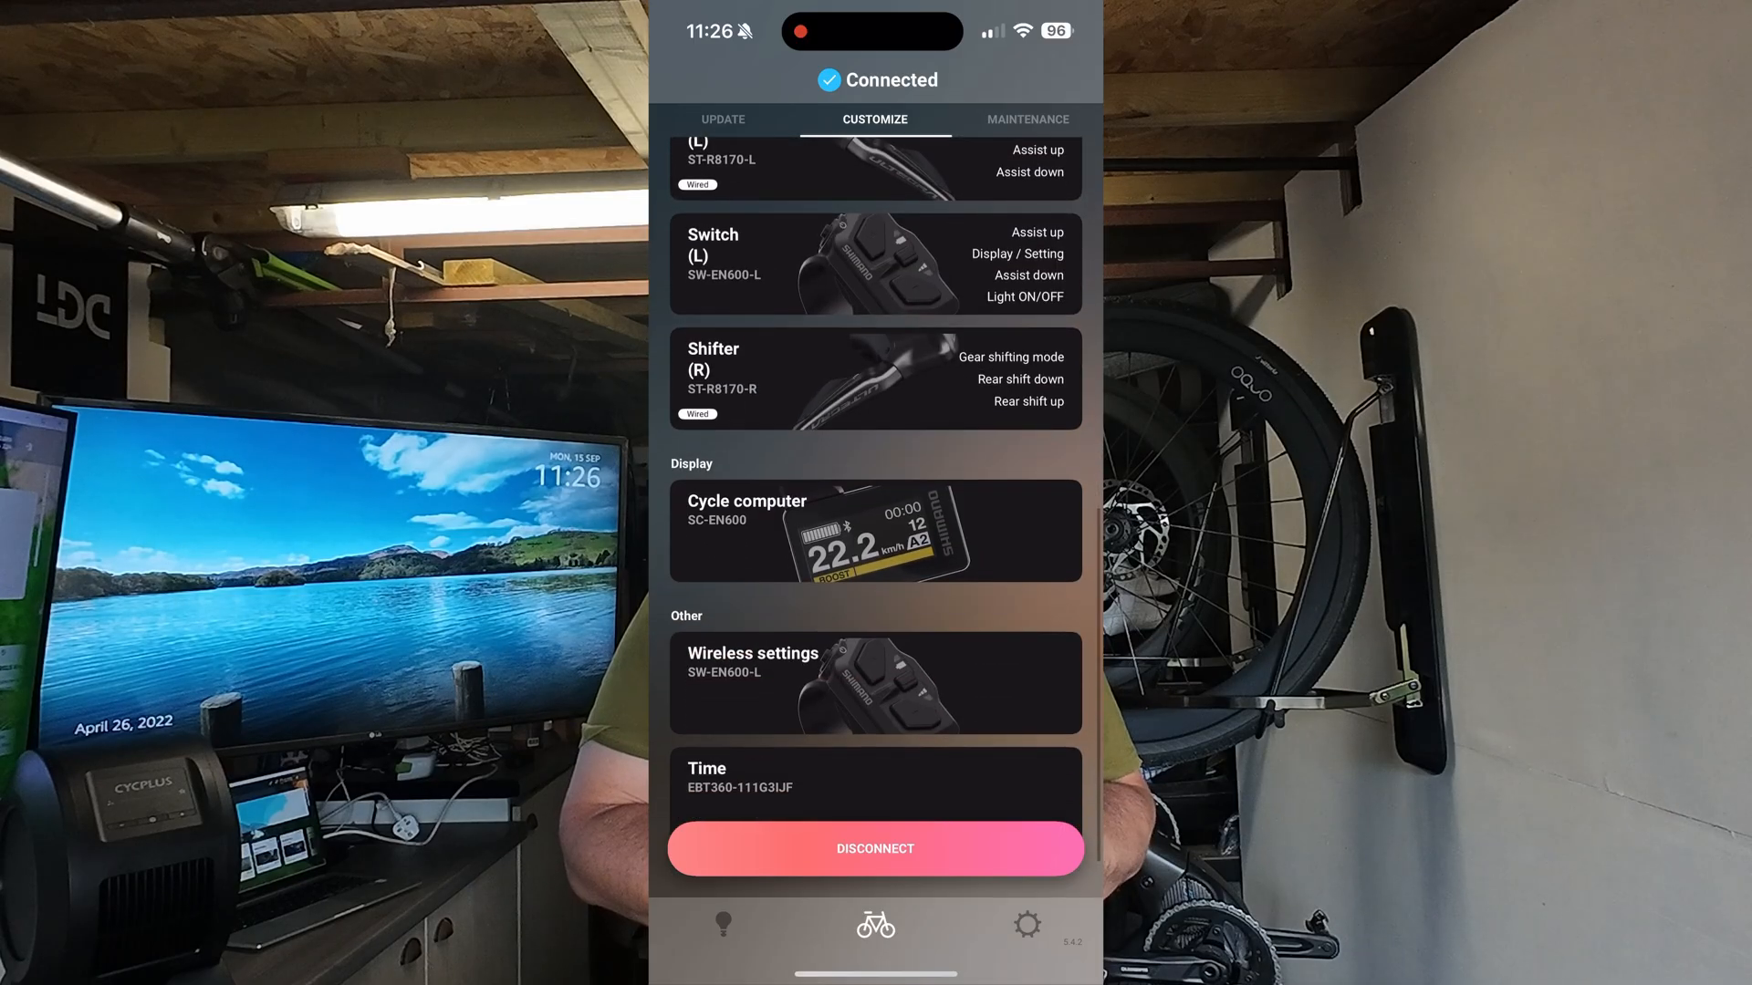
{"action": "scroll", "coordinate": [877, 547], "scroll_direction": "down", "scroll_amount": 2}
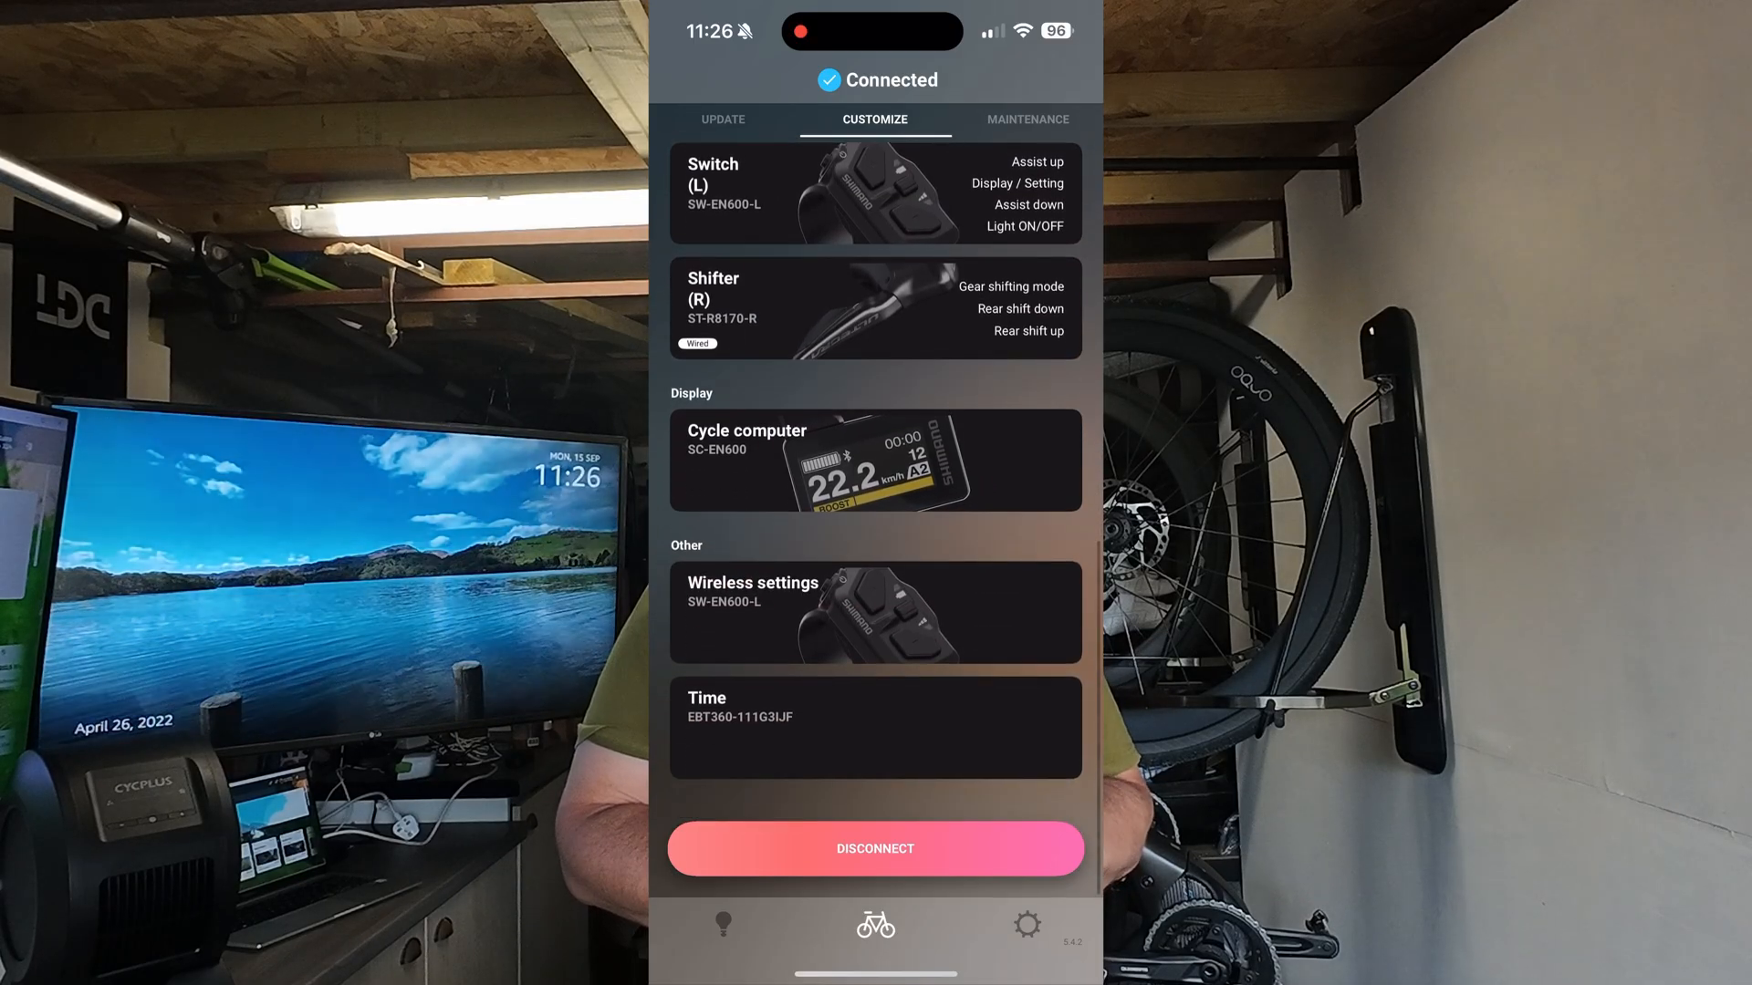
{"action": "left_click", "coordinate": [877, 460]}
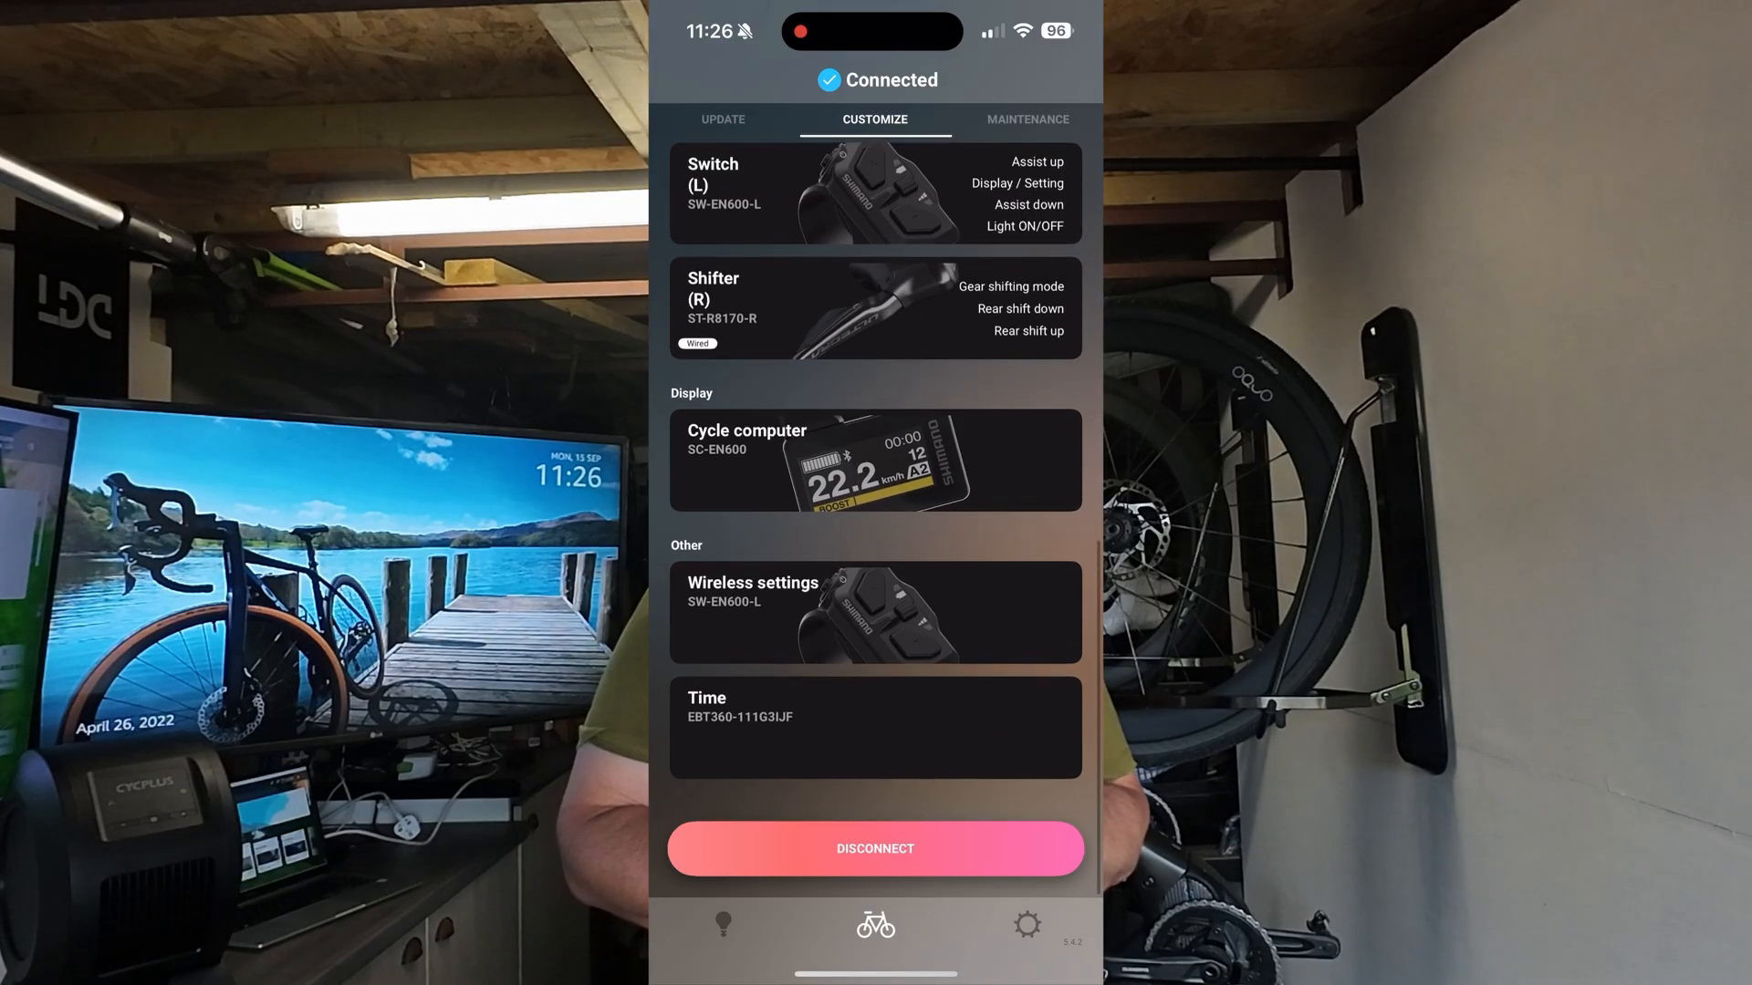
{"action": "left_click", "coordinate": [874, 612]}
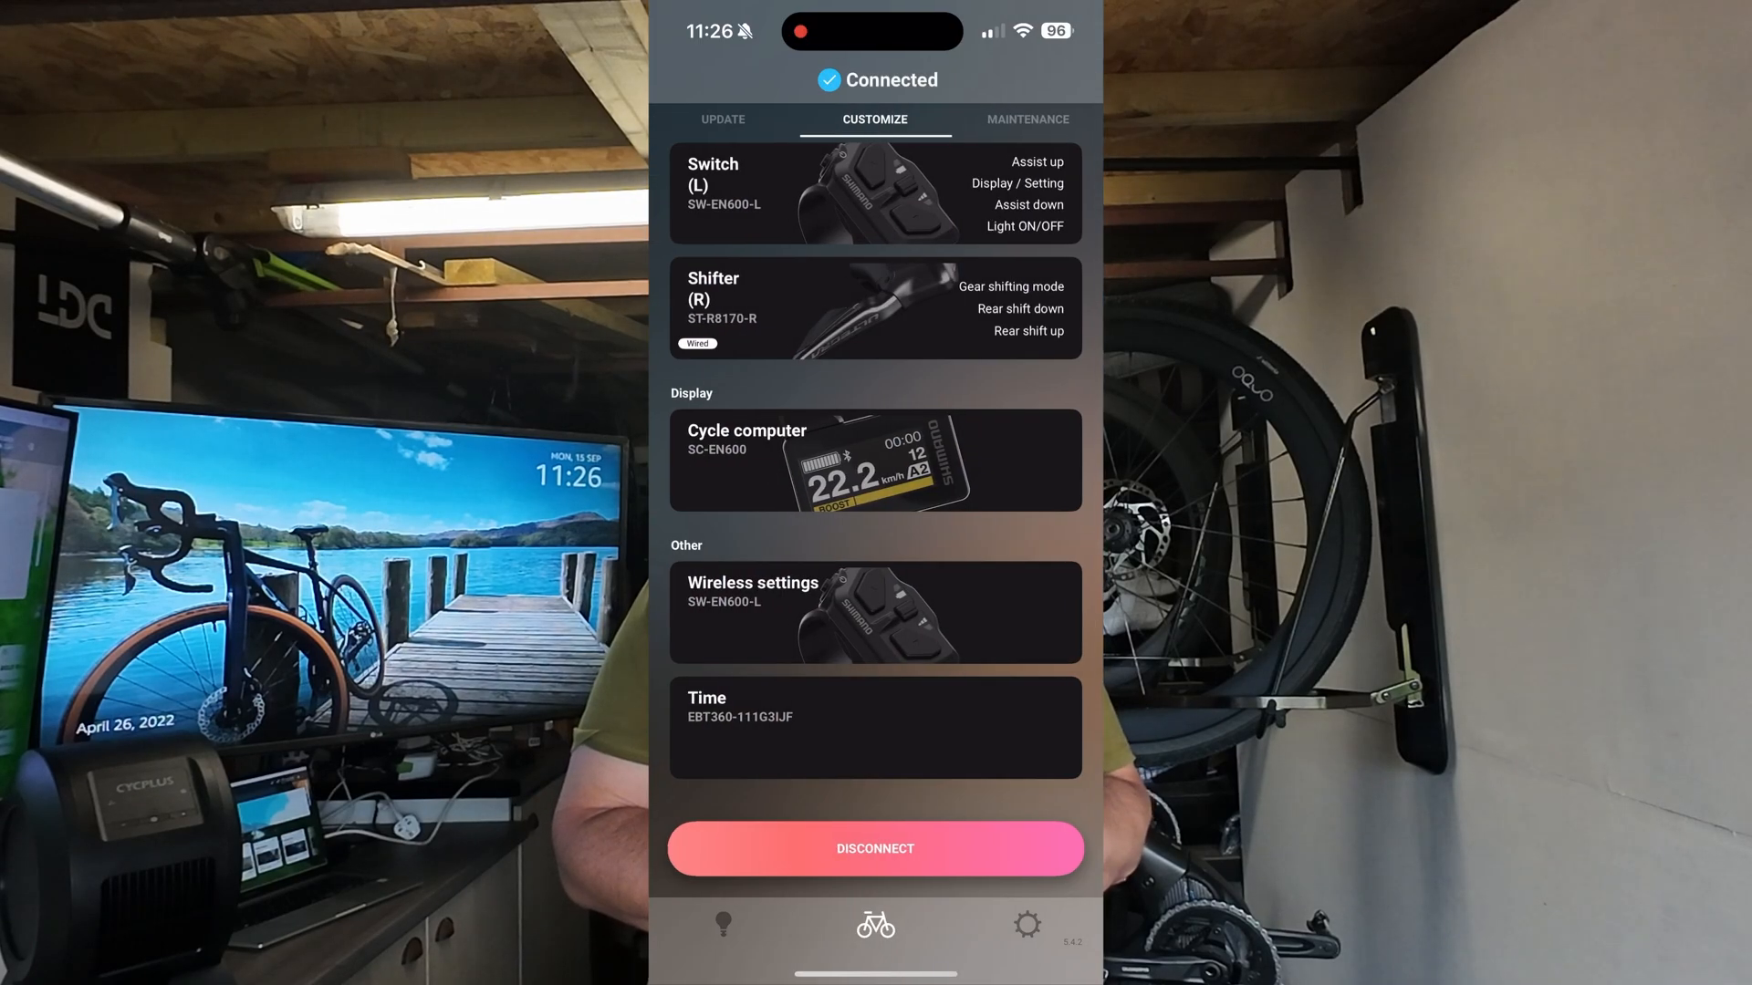
Check the MAINTENANCE status tab, then return to CUSTOMIZE and disconnect the bike.
{"action": "left_click", "coordinate": [1028, 120]}
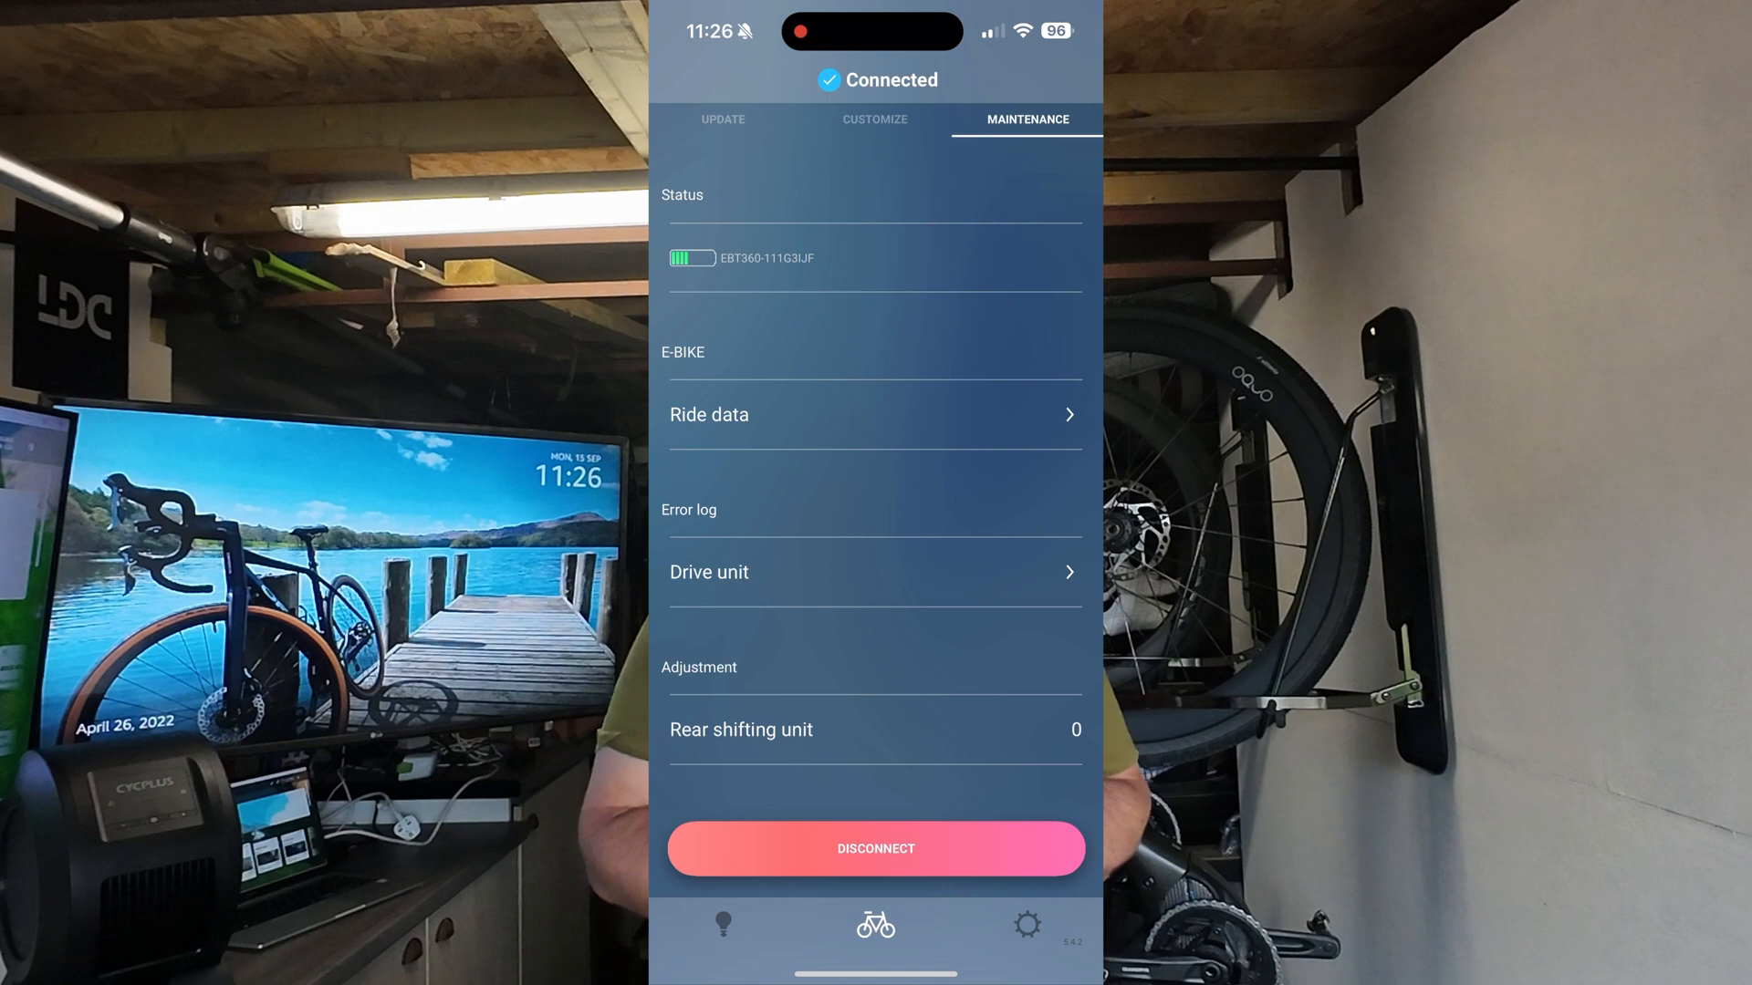
{"action": "left_click", "coordinate": [874, 120]}
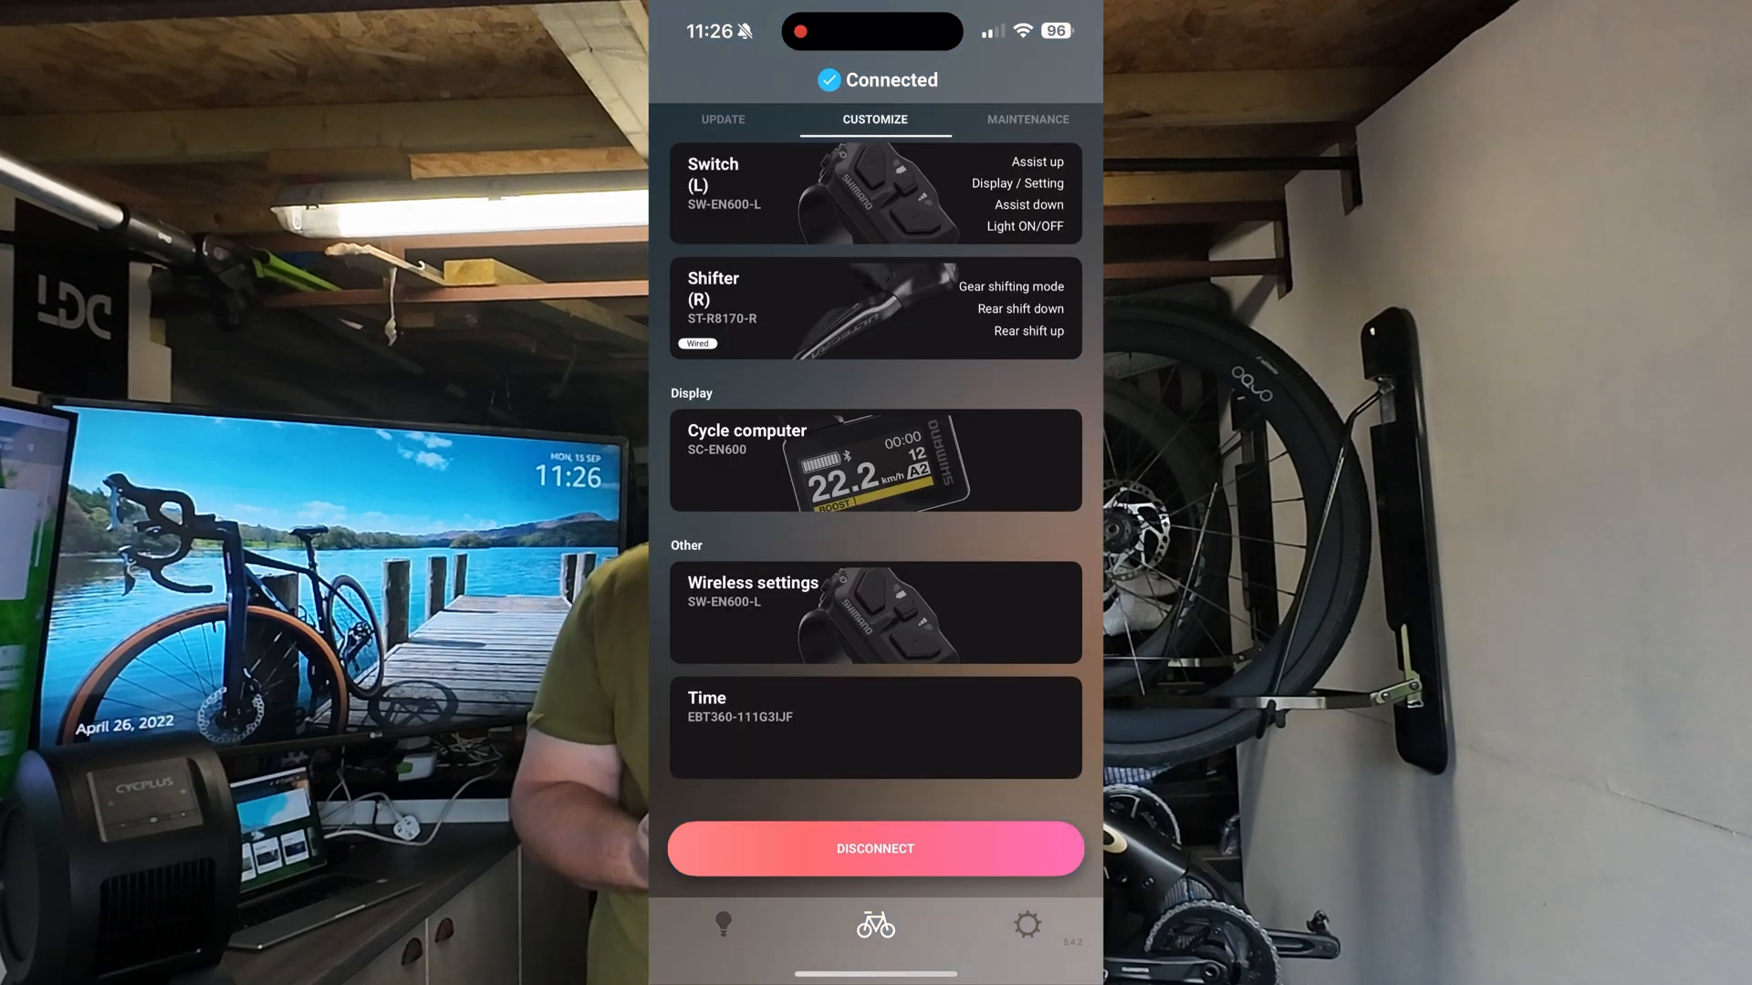
{"action": "left_click", "coordinate": [874, 849]}
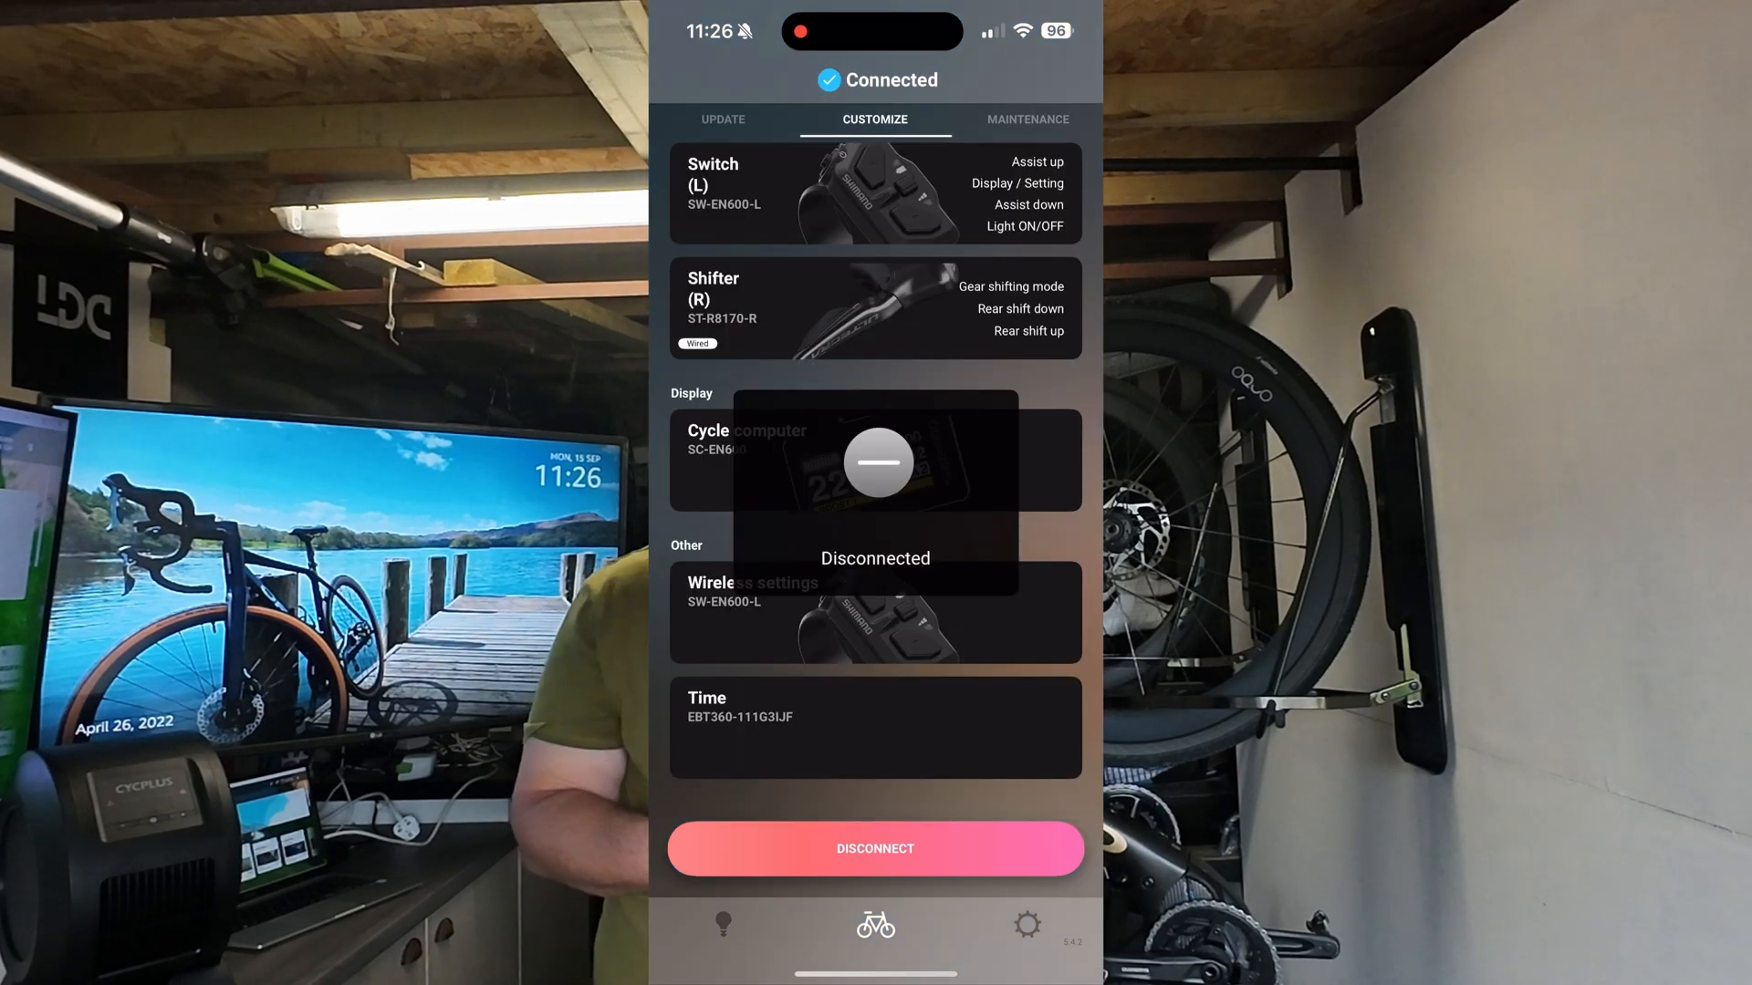